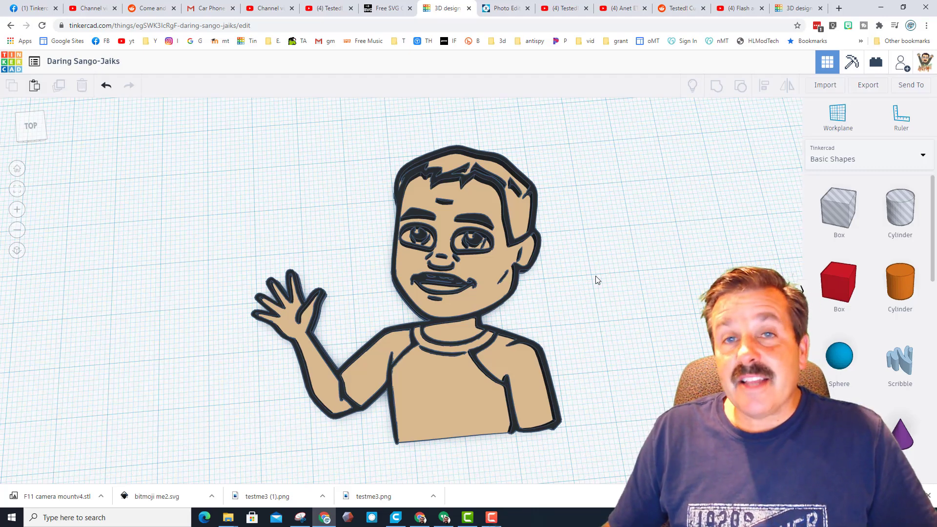
Orbit the finished waving-avatar keychain from Top view into a tilted perspective view
right_drag(648, 317, 654, 297)
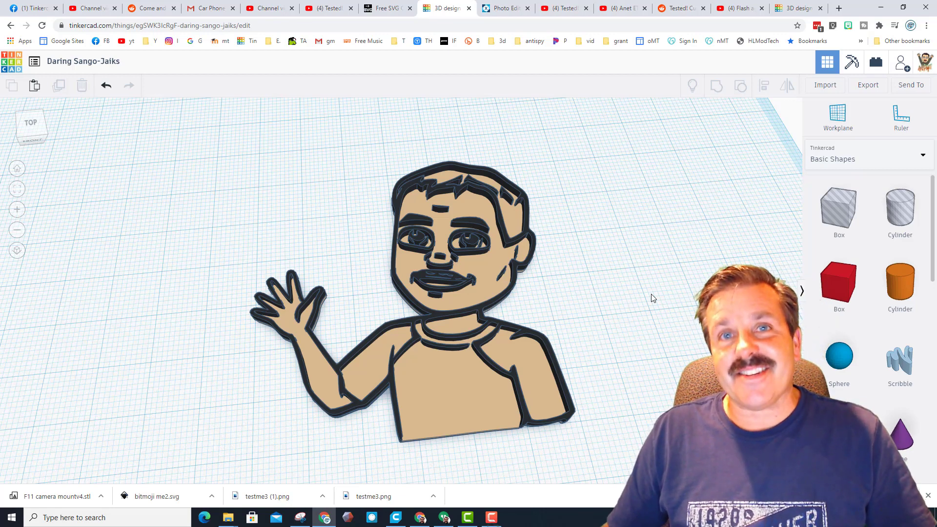
Open the Bitmoji sticker panel and scroll down to the "hi" sticker
click(849, 26)
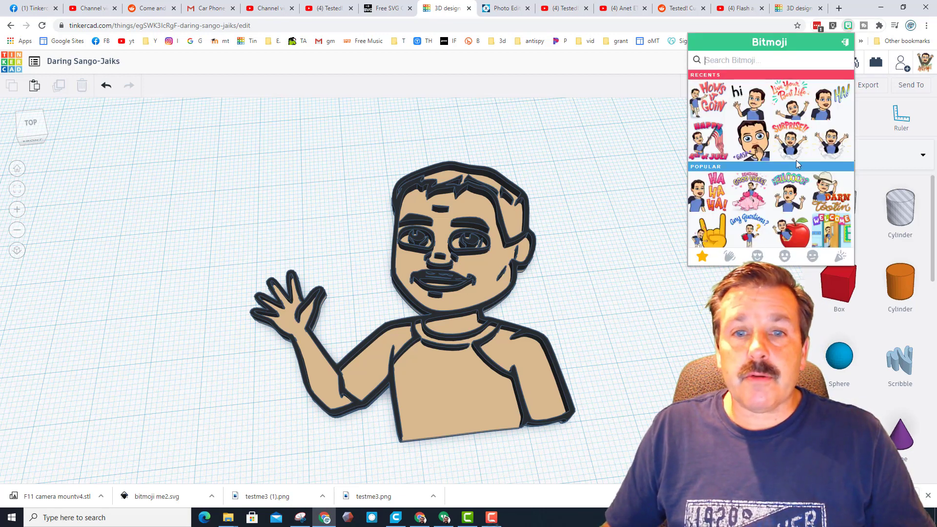
scroll(763, 187, down, 10)
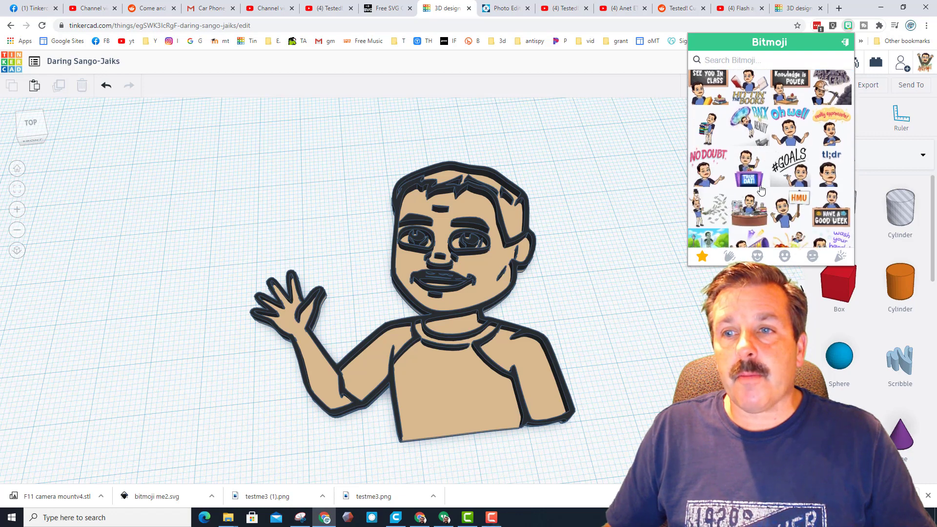
scroll(763, 187, down, 10)
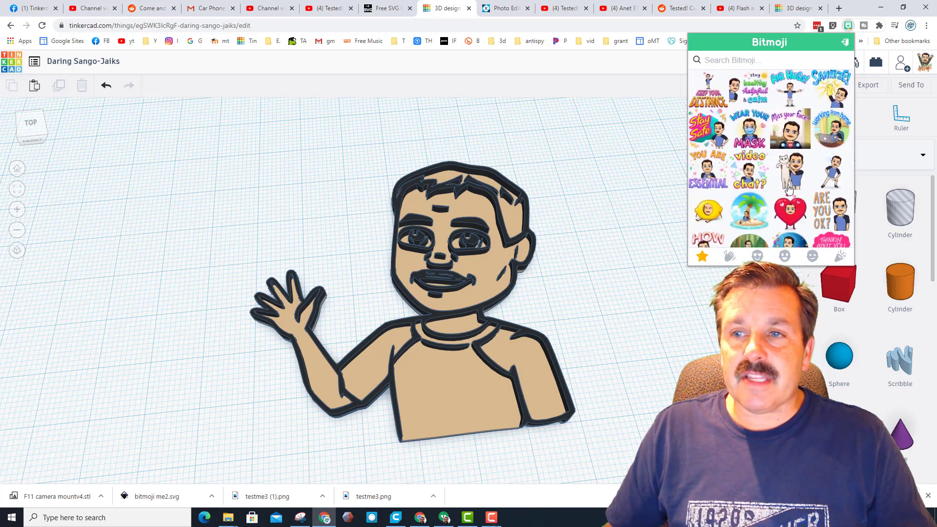
scroll(802, 195, down, 6)
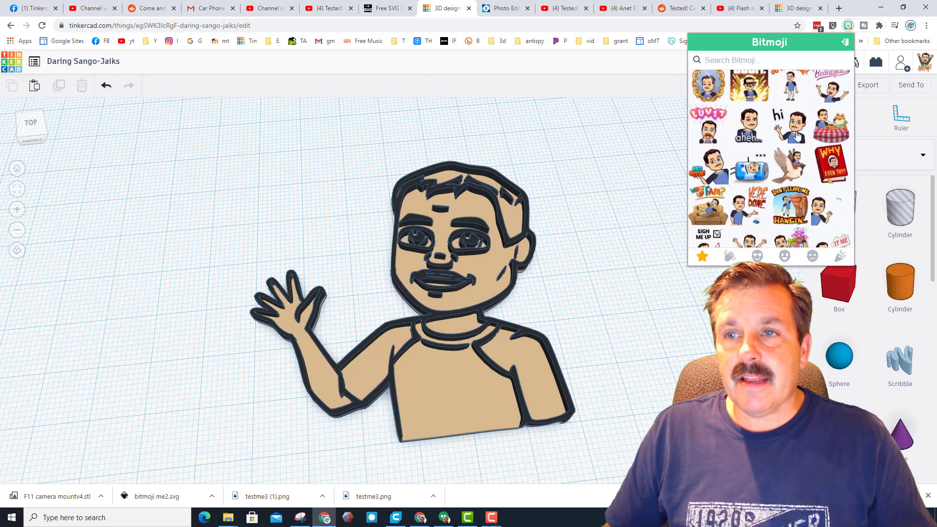
Start saving the "hi" sticker image, browsing to the keychains clipart folder
right_click(789, 136)
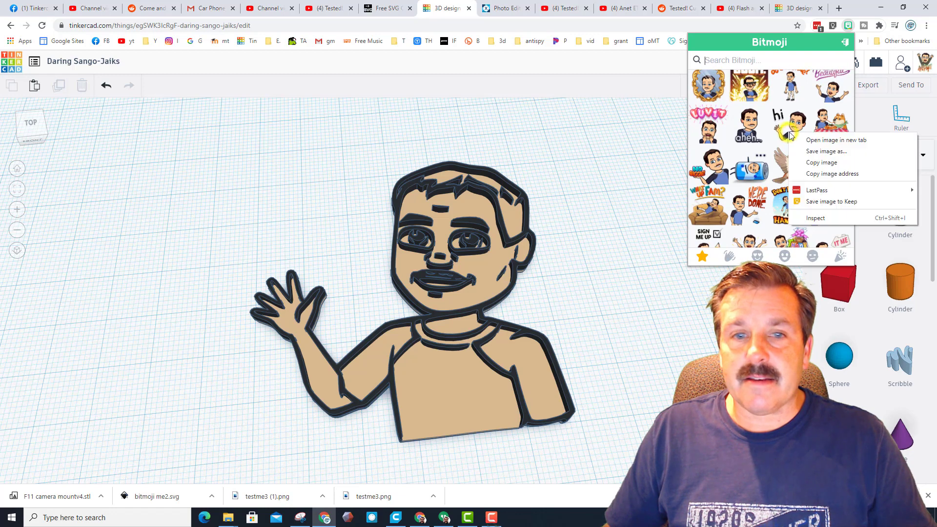
click(823, 155)
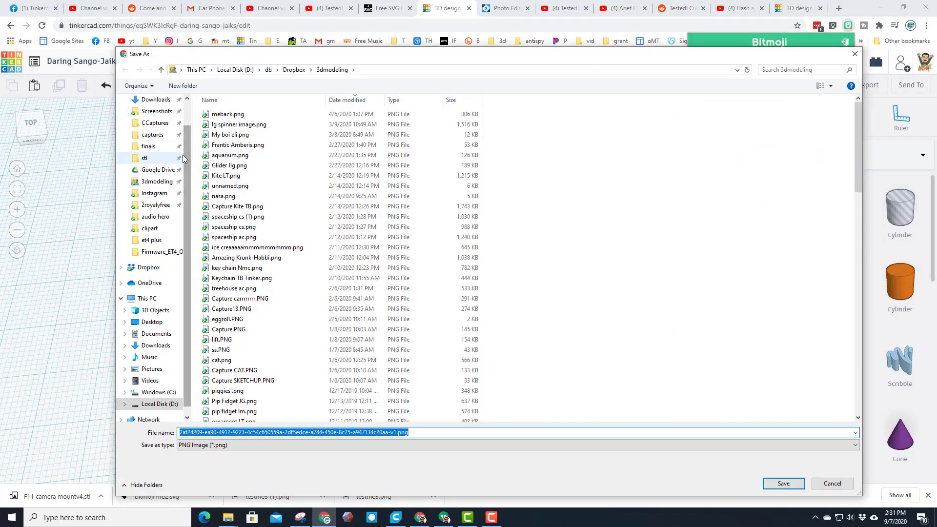
click(181, 157)
scroll(173, 137, up, 1)
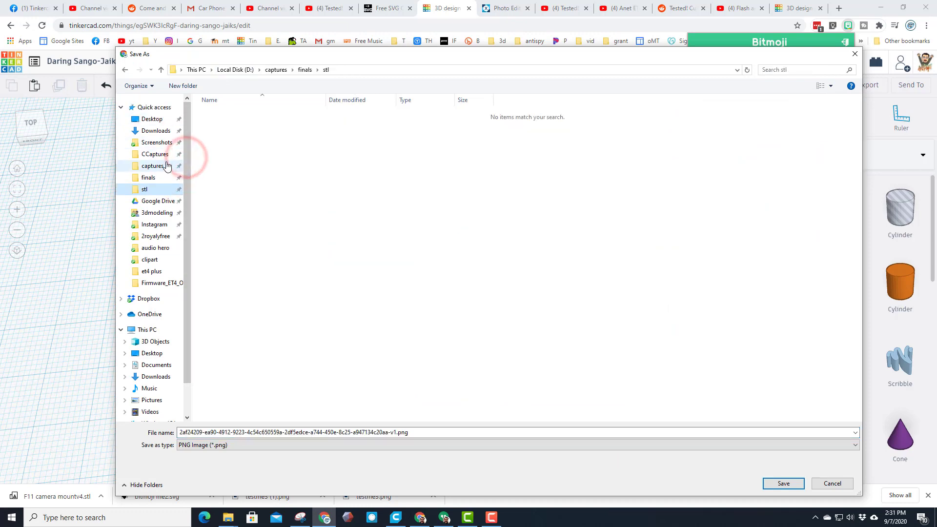
click(150, 260)
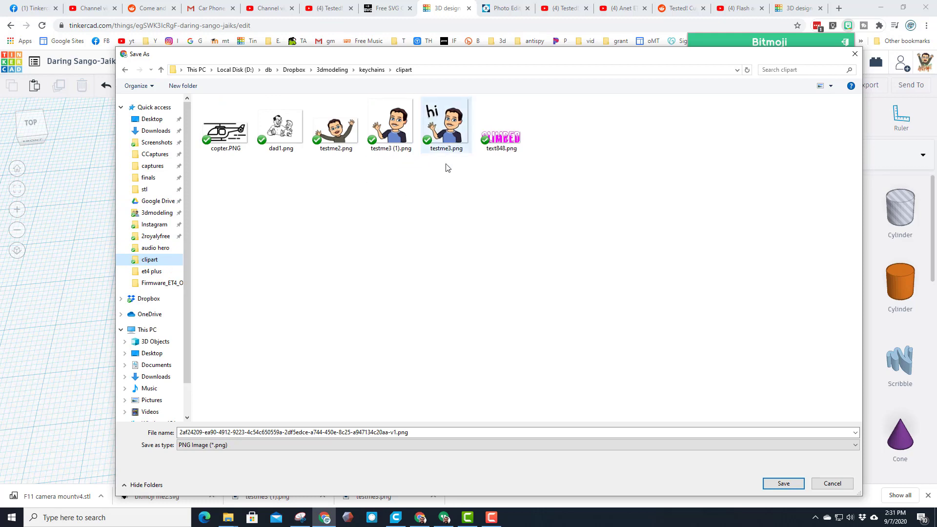
Cancel the sticker save and open testme3.png as a new document in Pixlr X
click(832, 482)
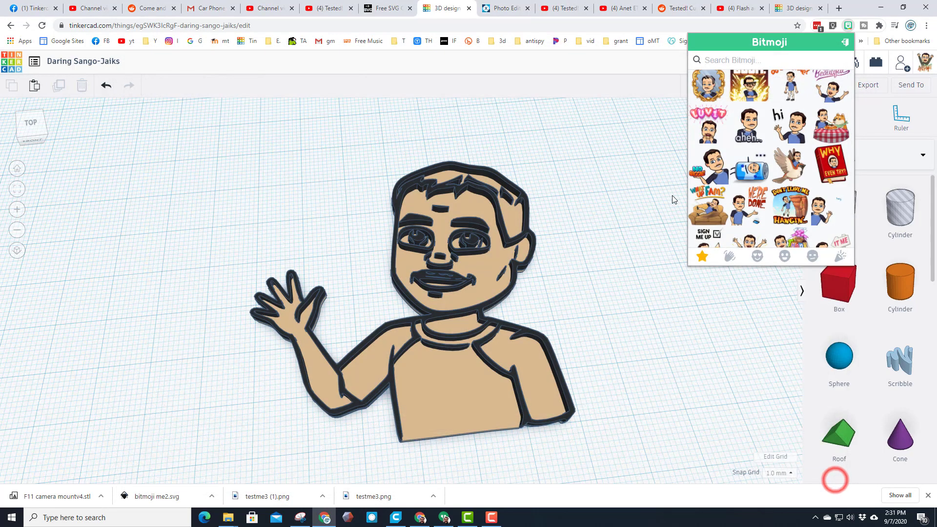
click(503, 8)
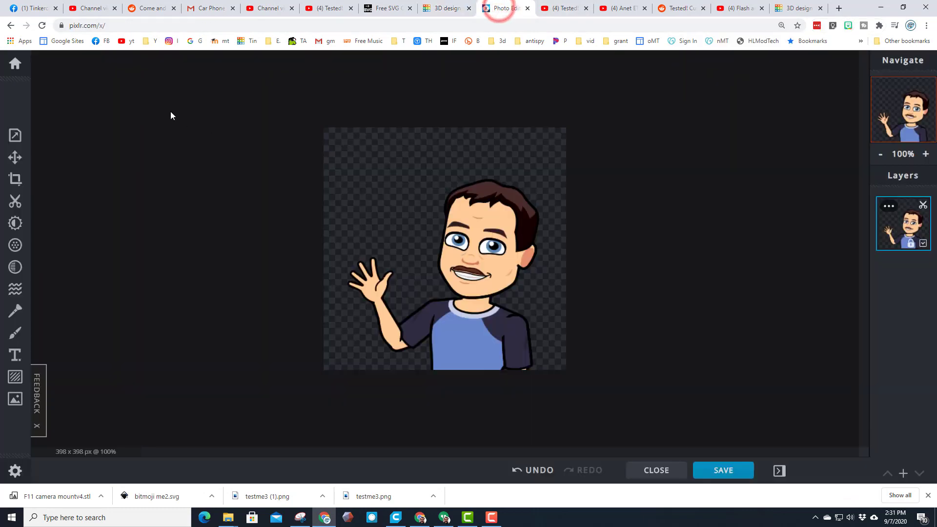
click(22, 69)
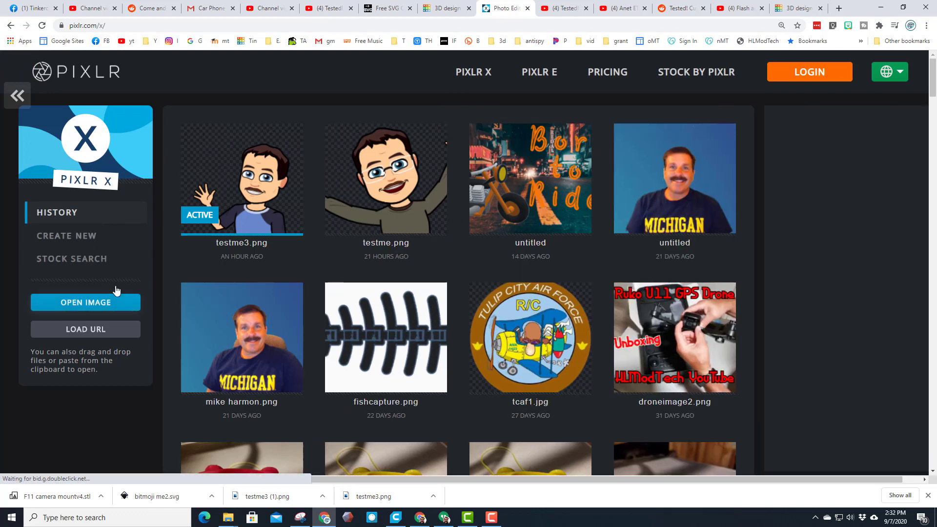
click(82, 303)
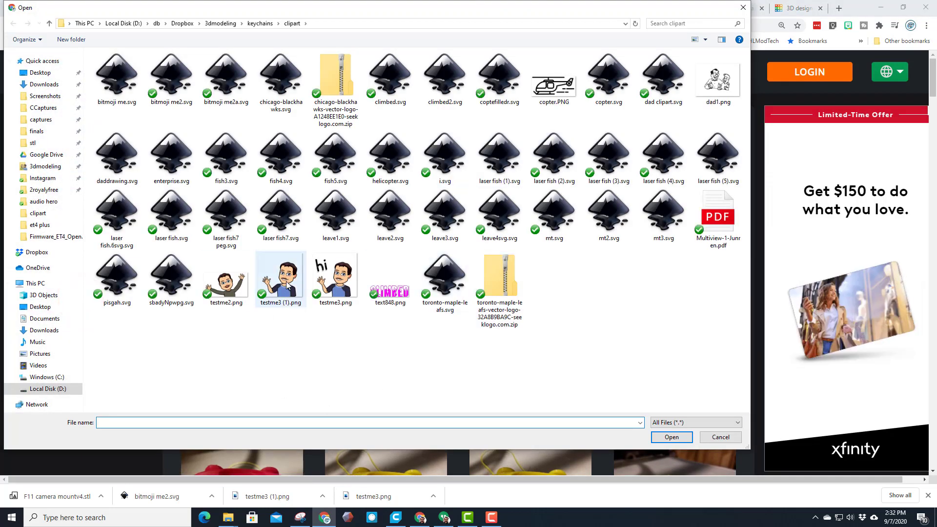
double_click(332, 268)
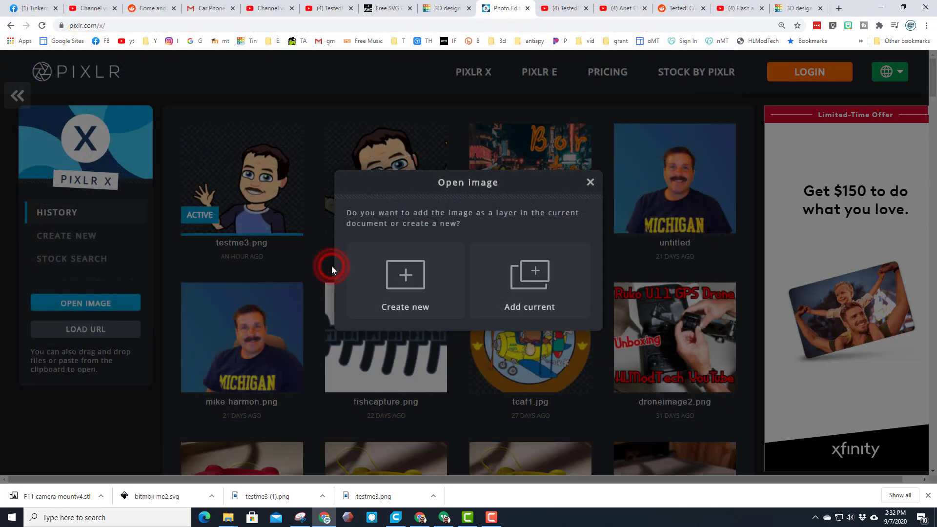
click(408, 297)
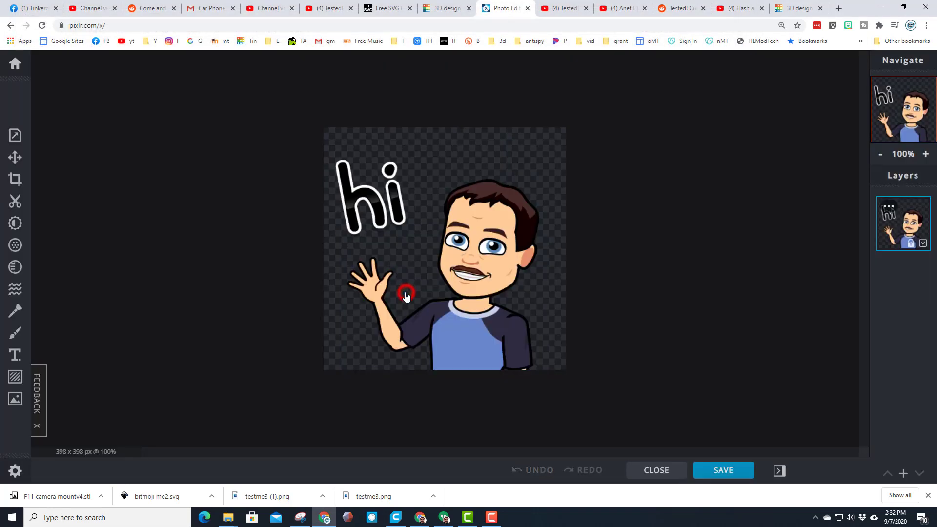
Erase the "hi" lettering using the Cutout Draw tool in Remove mode
click(15, 201)
click(120, 158)
click(134, 200)
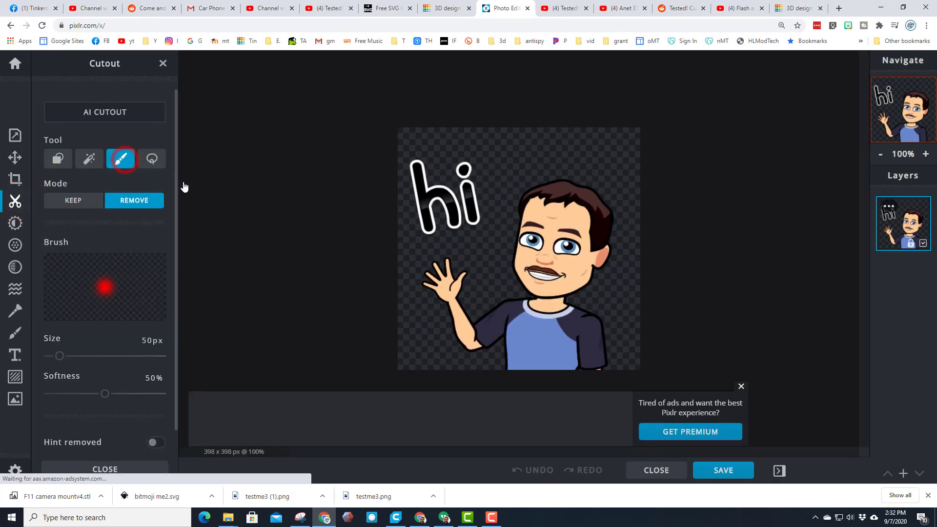
mouse_move(411, 155)
mouse_down()
mouse_move(433, 234)
mouse_move(421, 233)
mouse_move(421, 172)
mouse_move(442, 214)
mouse_move(433, 227)
mouse_move(456, 224)
mouse_move(470, 187)
mouse_up()
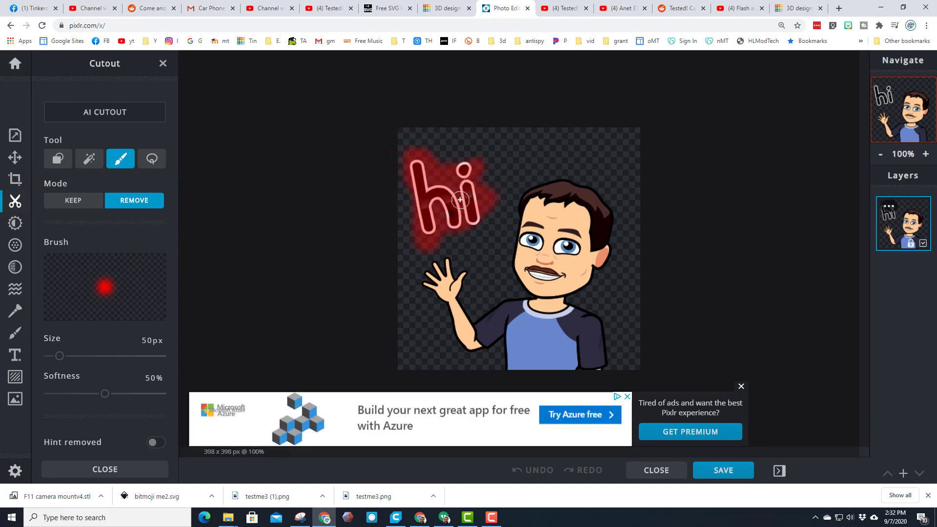
drag(475, 192, 485, 191)
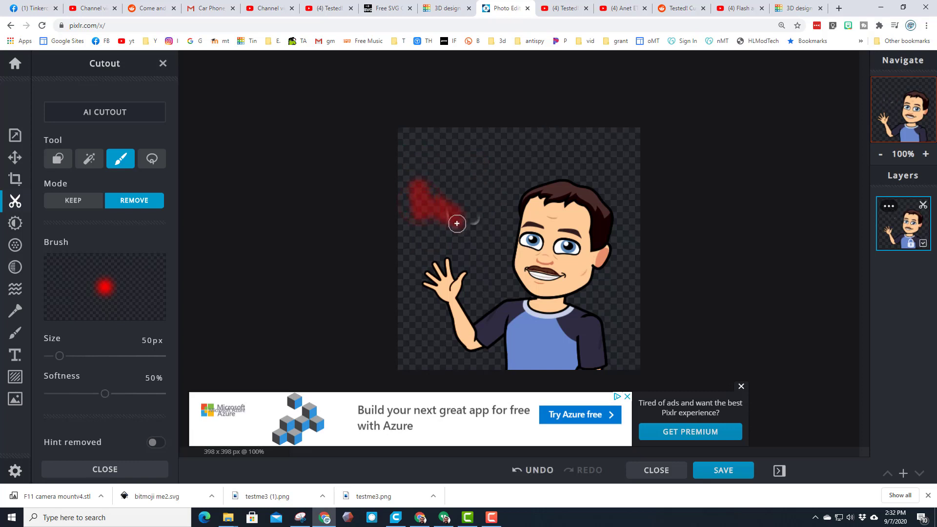
drag(473, 218, 460, 160)
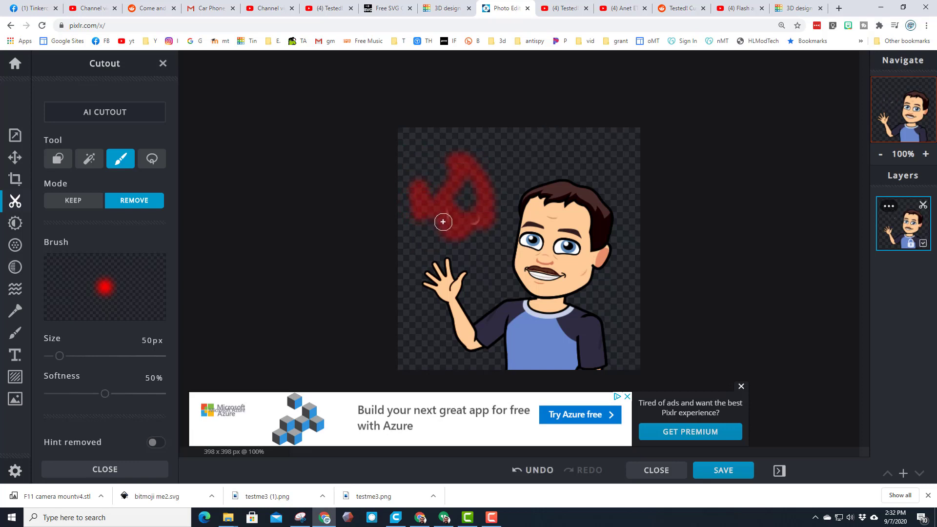
drag(443, 222, 444, 221)
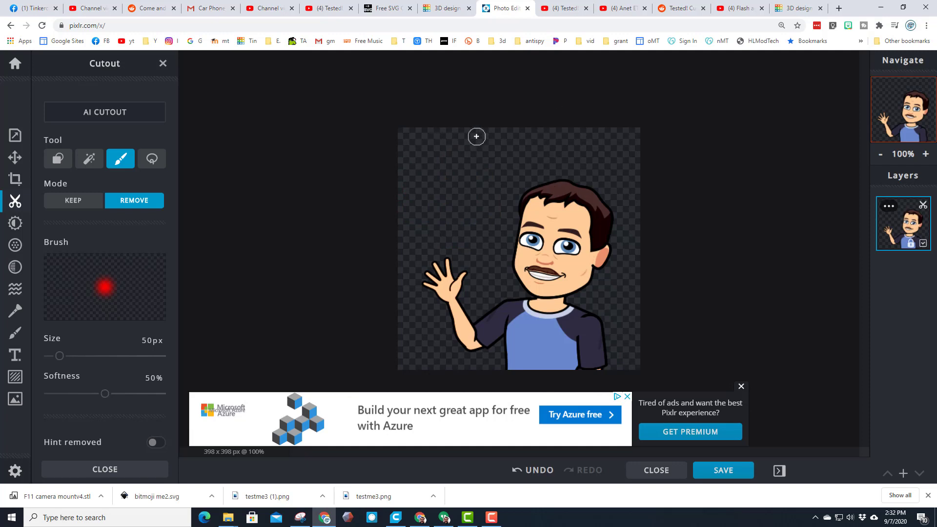
Download the cutout avatar as testme3a.png into the clipart folder and close the confirmation
click(724, 474)
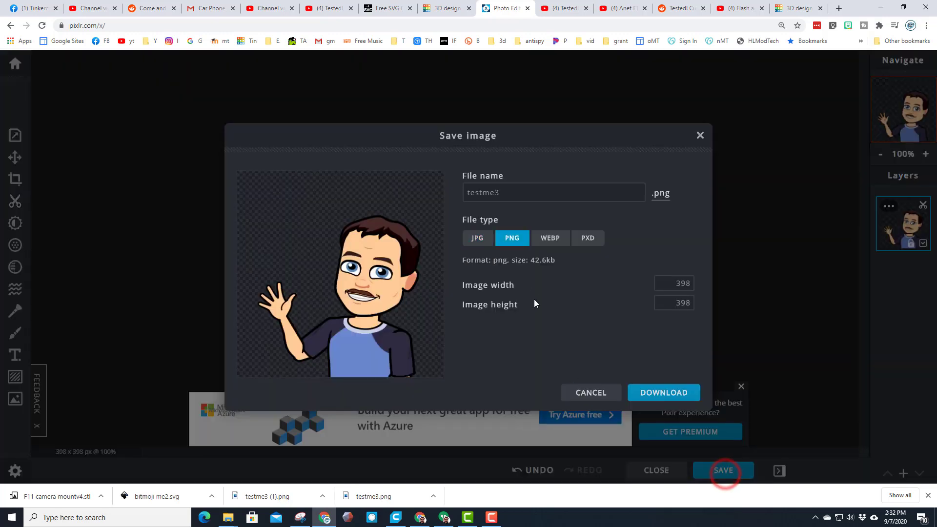
click(504, 191)
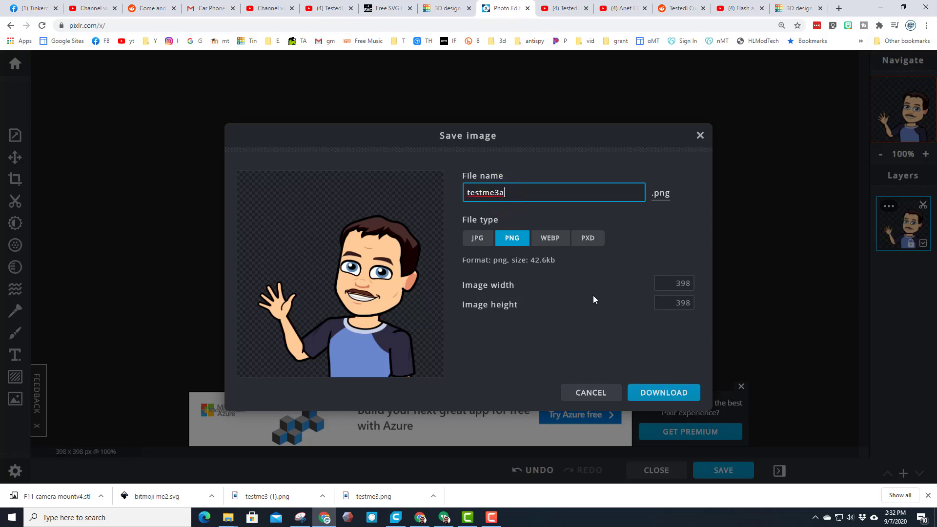
click(654, 391)
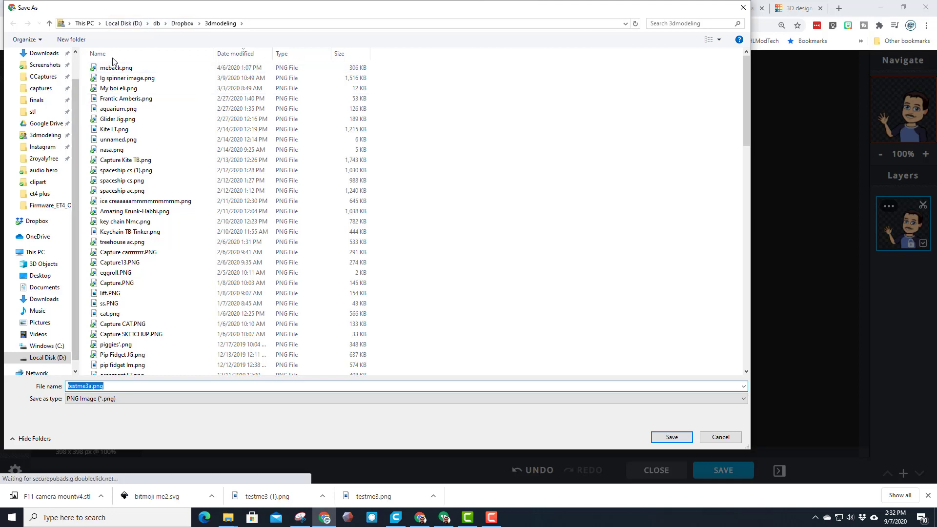
click(38, 183)
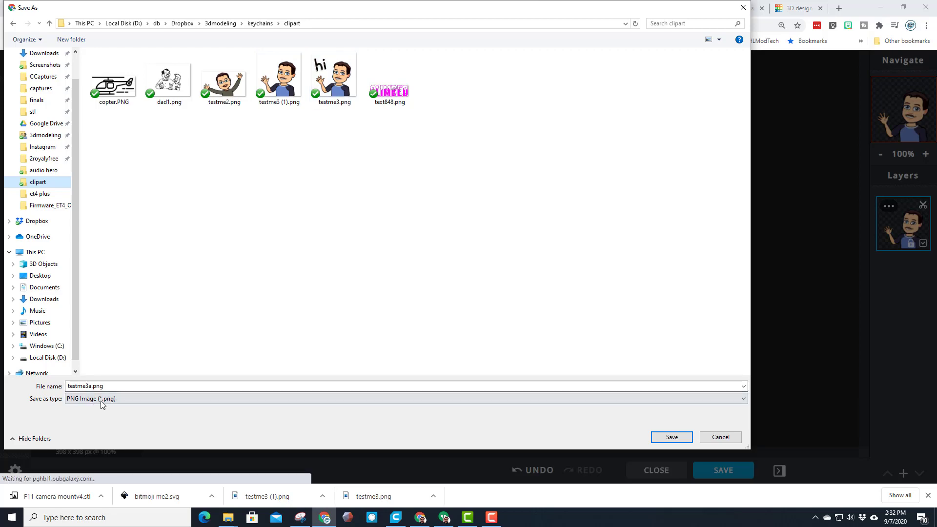
click(672, 436)
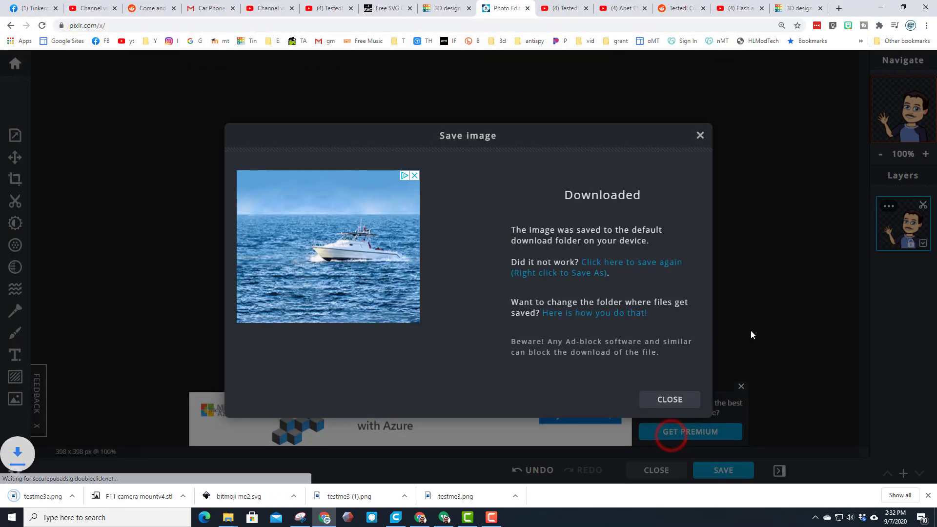
click(679, 400)
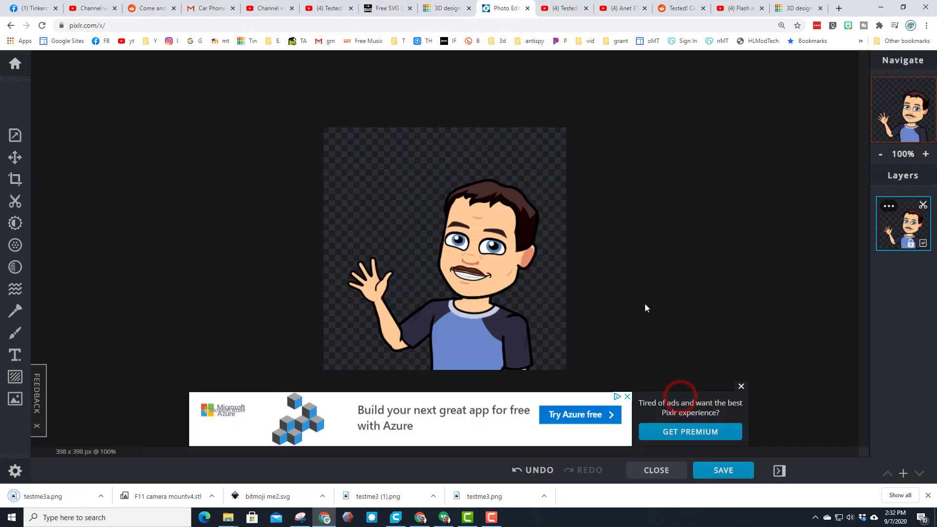
Upload testme3a.png to Picsvg and apply the Invert #1 filter
click(376, 9)
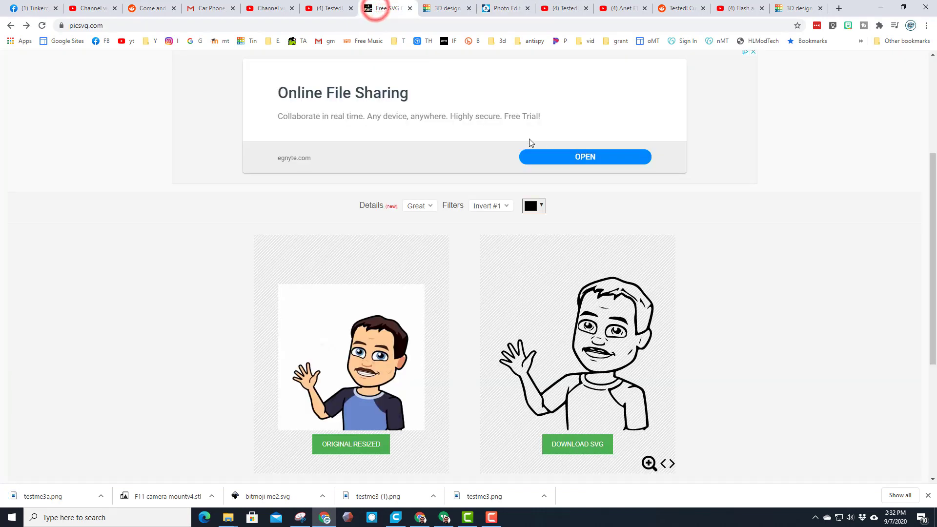
scroll(468, 137, up, 4)
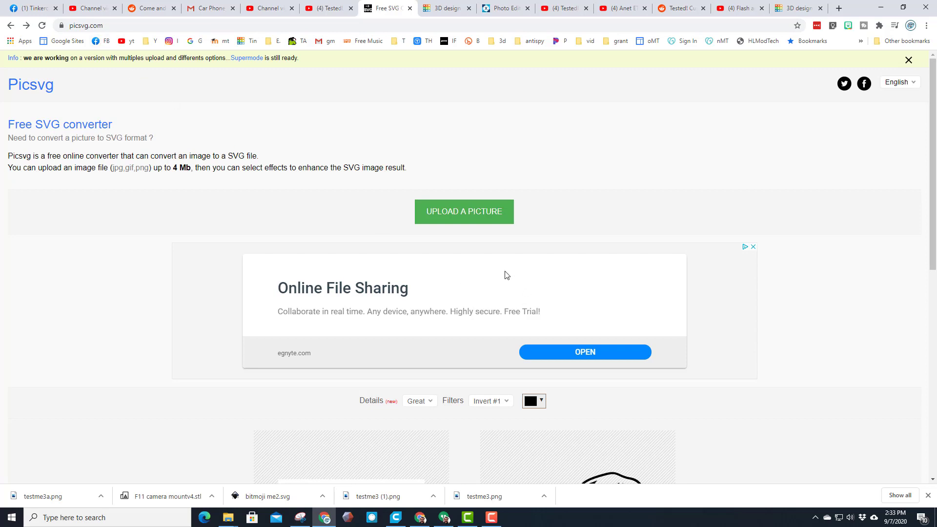
click(481, 216)
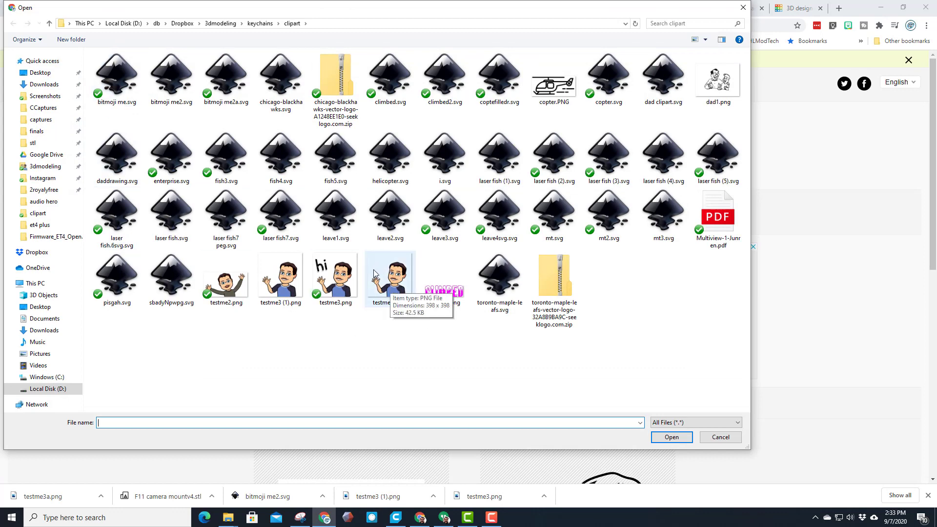
double_click(398, 277)
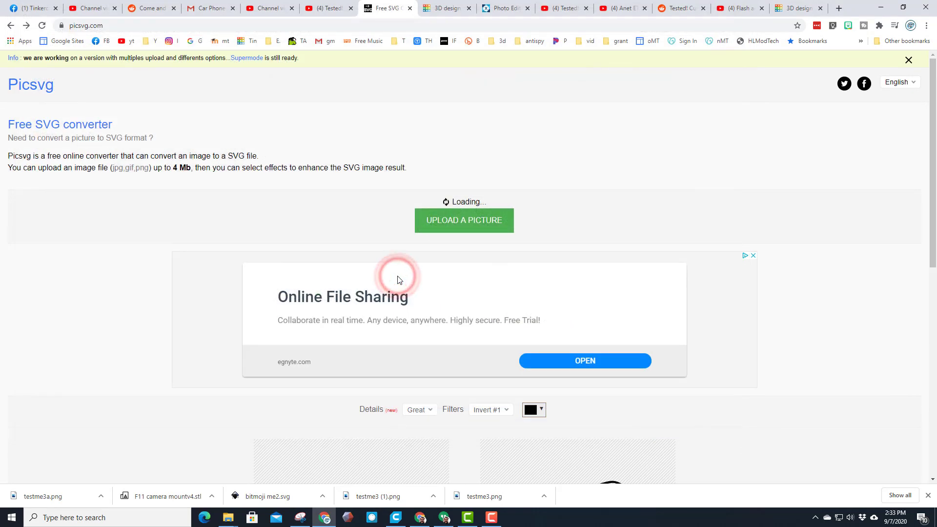
scroll(505, 239, down, 5)
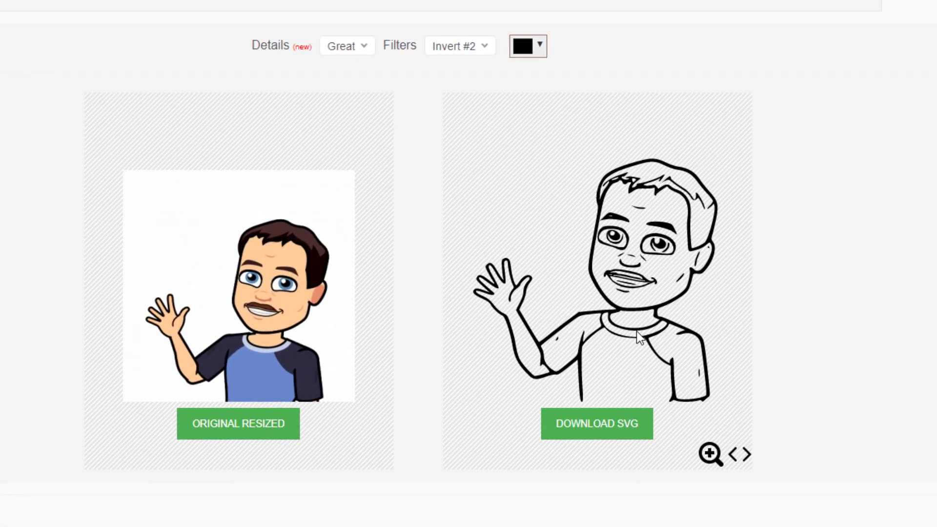
click(452, 46)
click(451, 67)
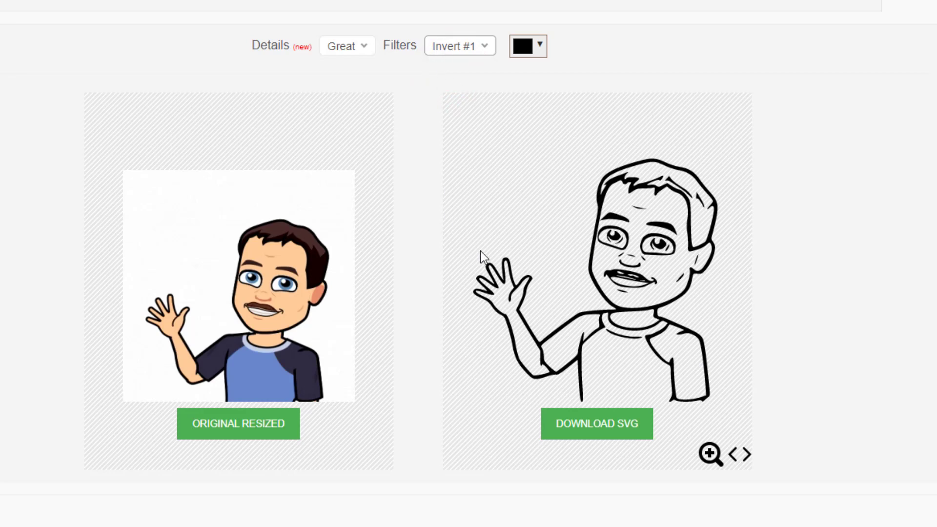
Download the conversion as bitmoji me3.svg and return to Tinkercad
click(597, 426)
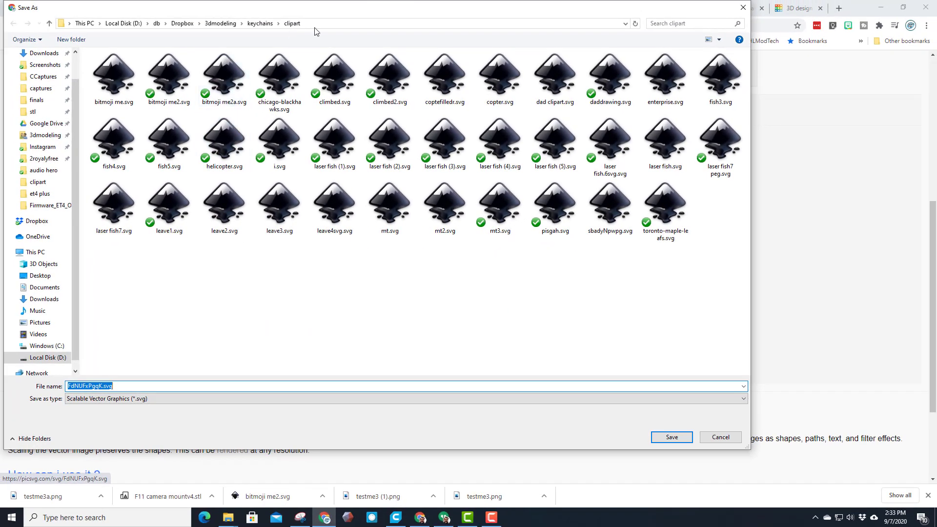
click(114, 81)
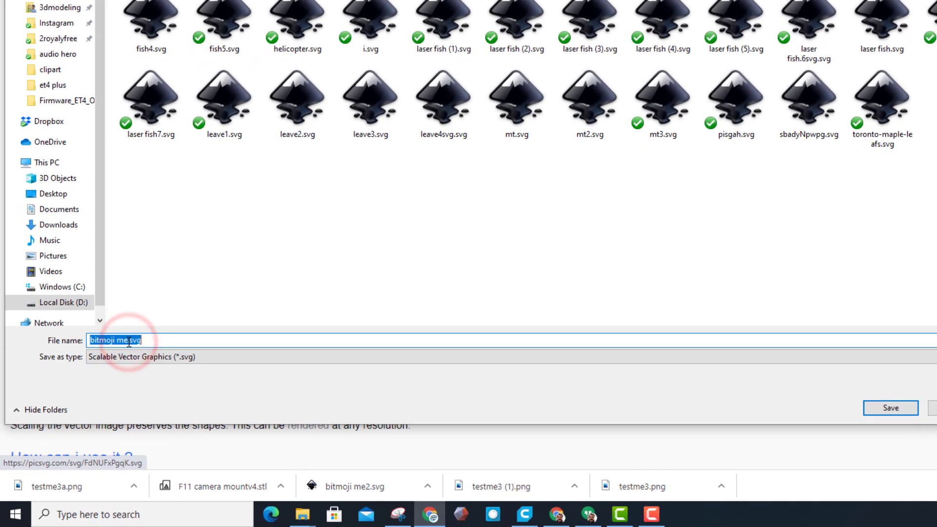
click(125, 345)
text(3)
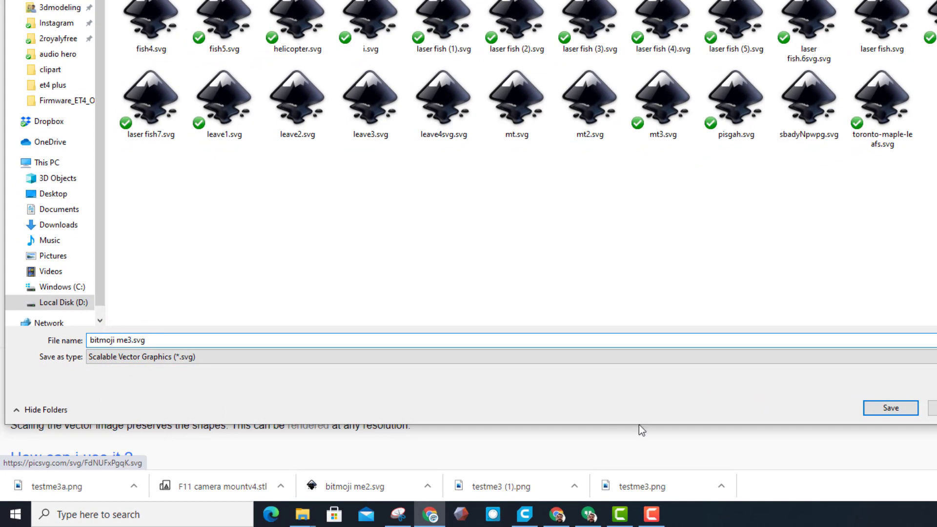
click(892, 408)
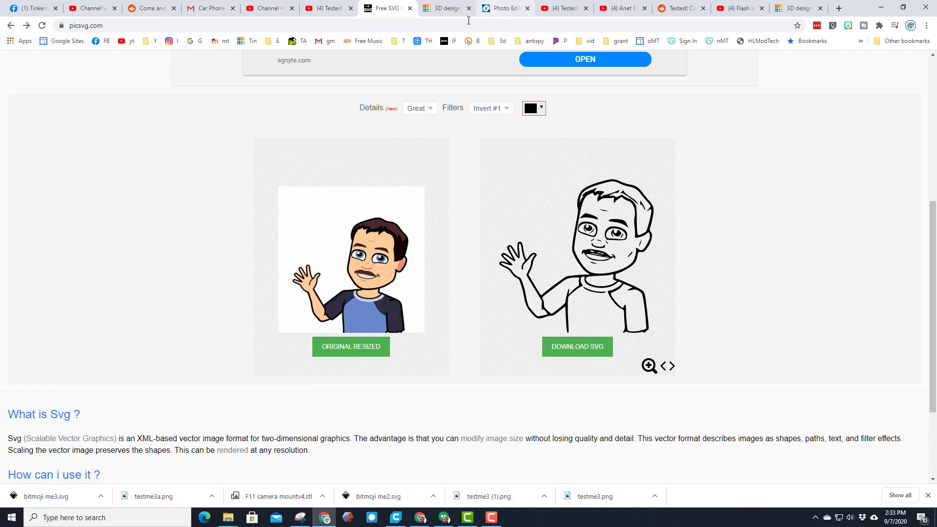
click(443, 10)
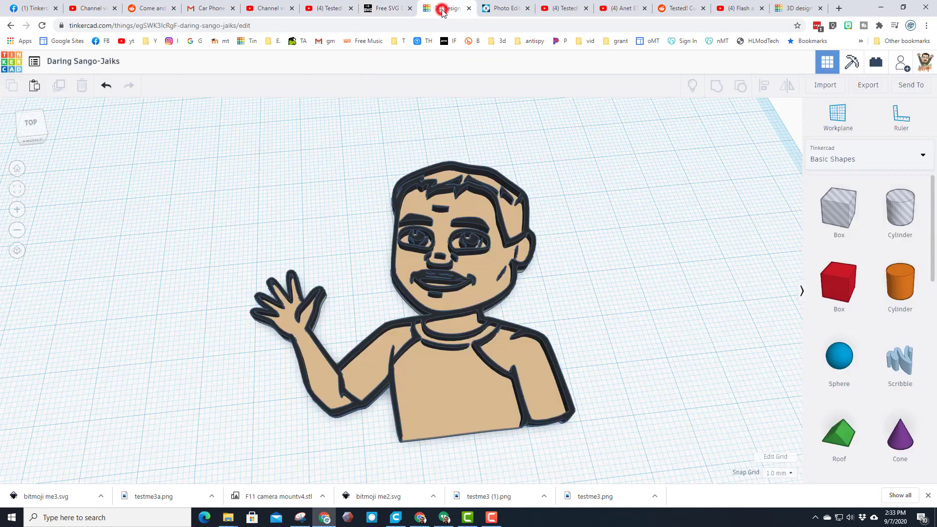
Start a new design and import bitmoji me3.svg centred on the art with length 60
click(17, 65)
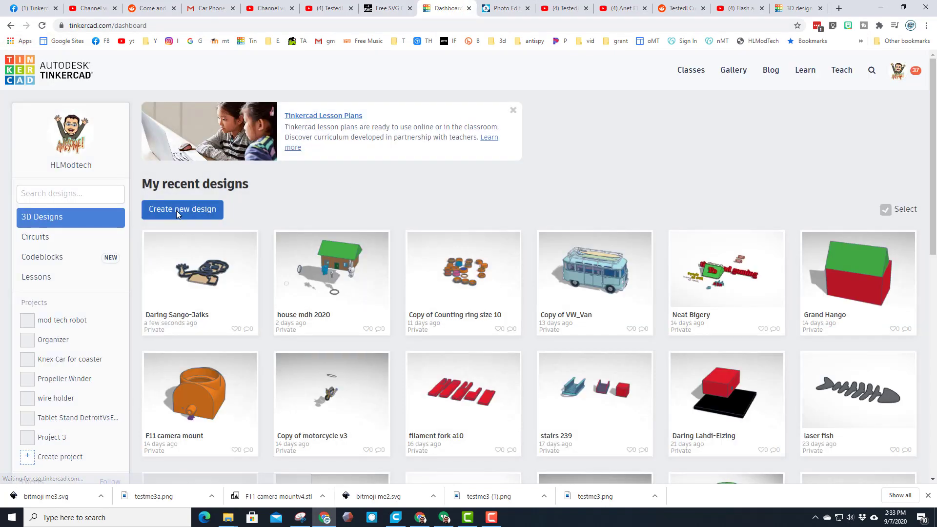
click(177, 211)
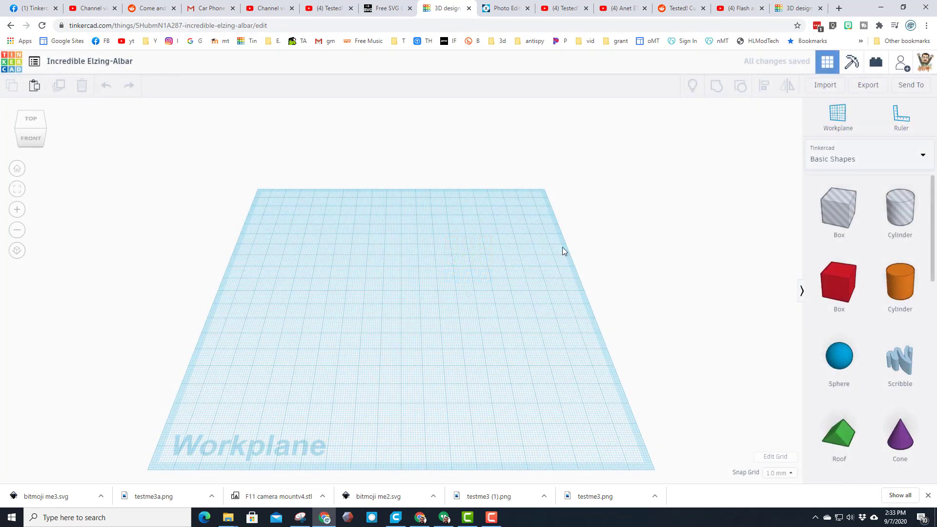
click(830, 87)
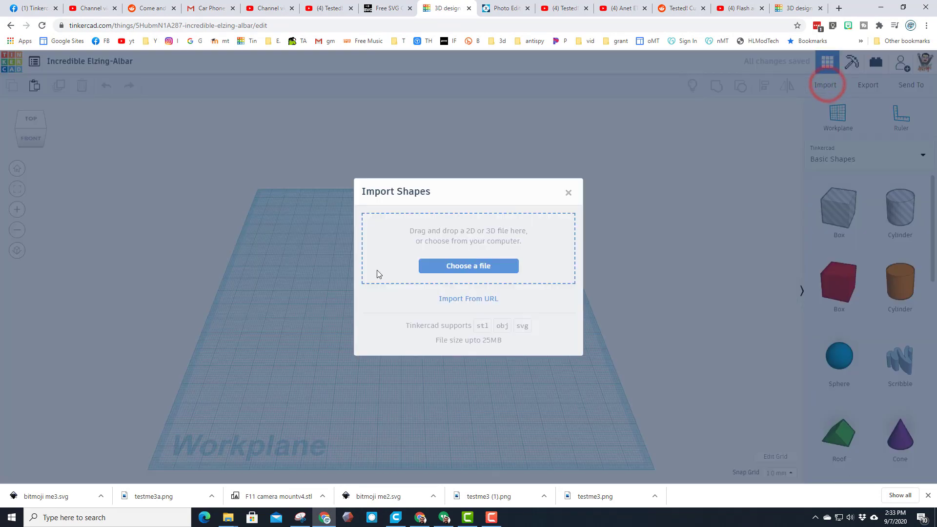
click(473, 266)
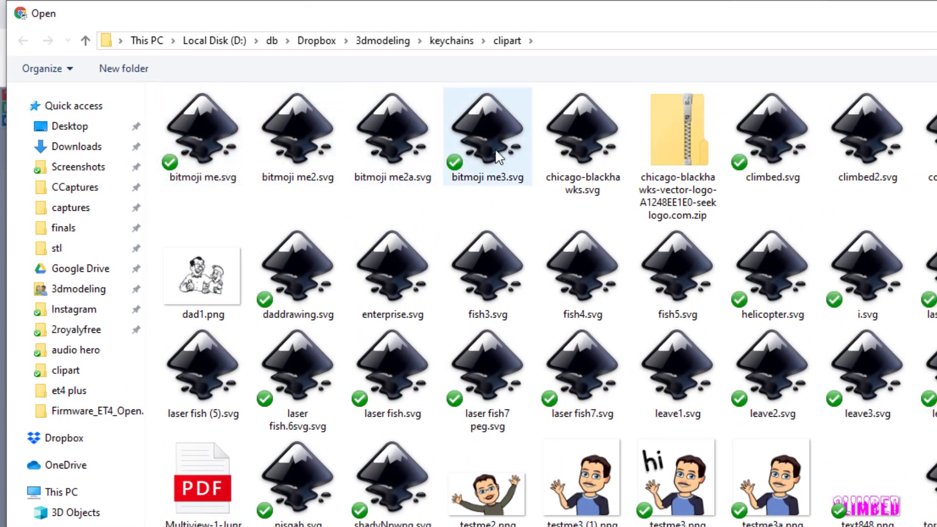
double_click(487, 132)
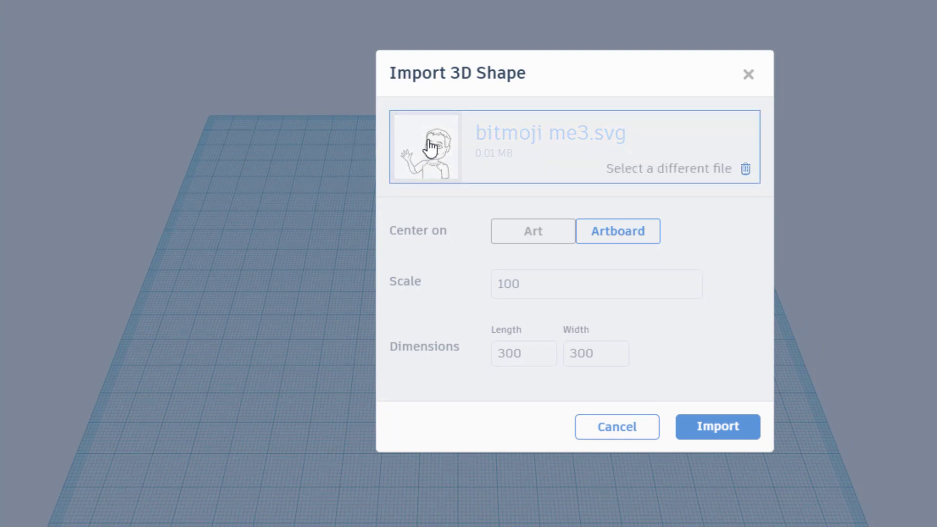
click(532, 229)
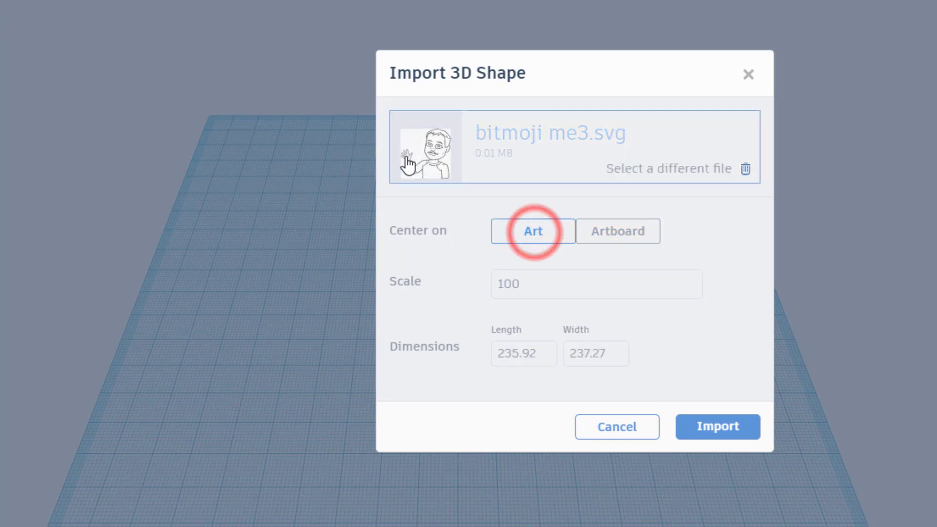
double_click(537, 353)
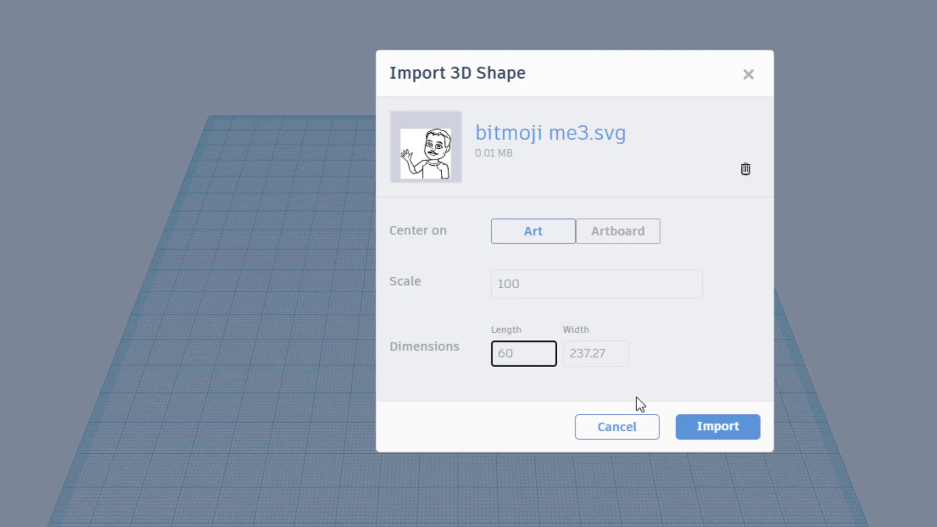
click(703, 425)
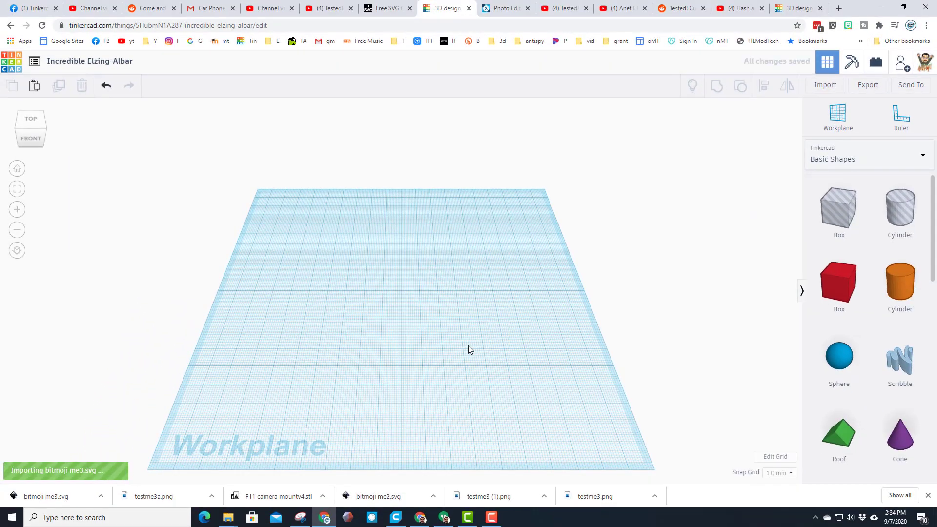
Set the imported avatar outline's height to 2 and view it from the top
right_drag(437, 321, 454, 236)
scroll(415, 342, up, 5)
click(458, 252)
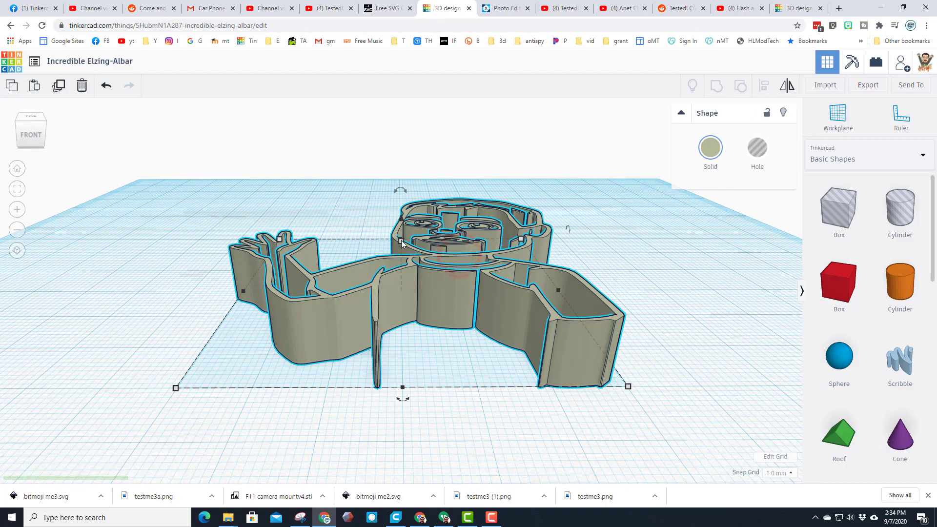
click(452, 272)
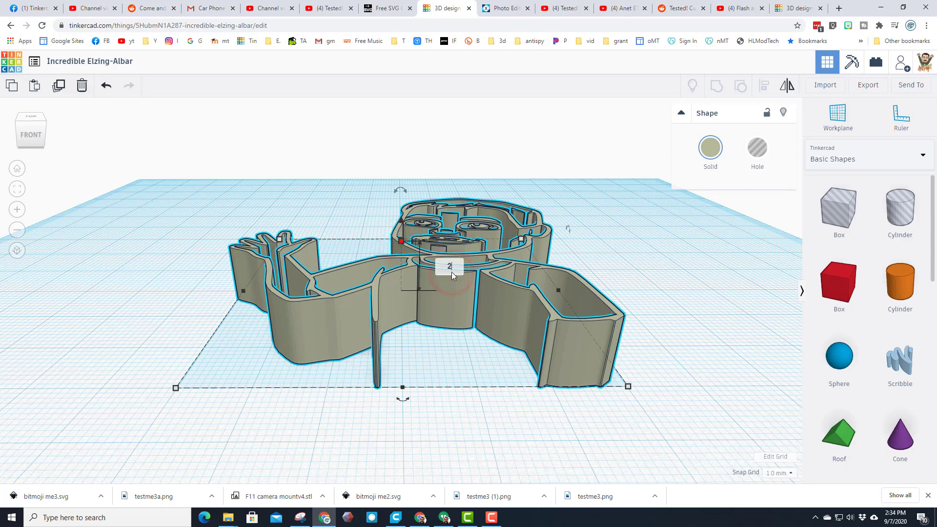
text(2)
key(Return)
right_drag(452, 272, 446, 324)
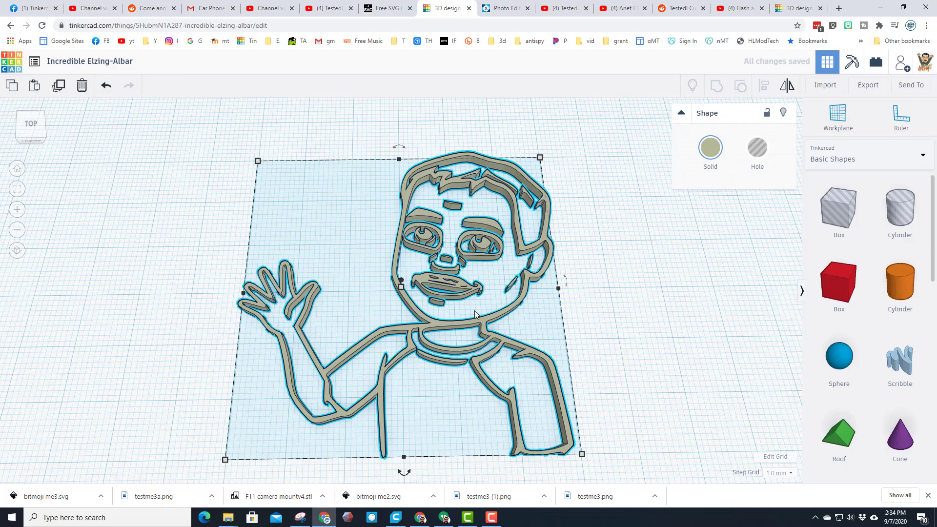
Launch Inkscape, open bitmoji me3.svg, and maximize the window
key(super)
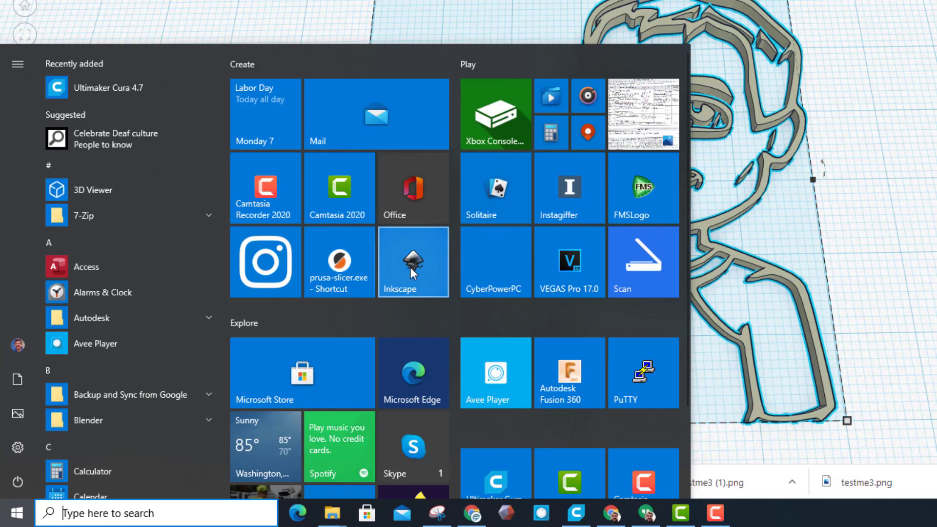
click(411, 268)
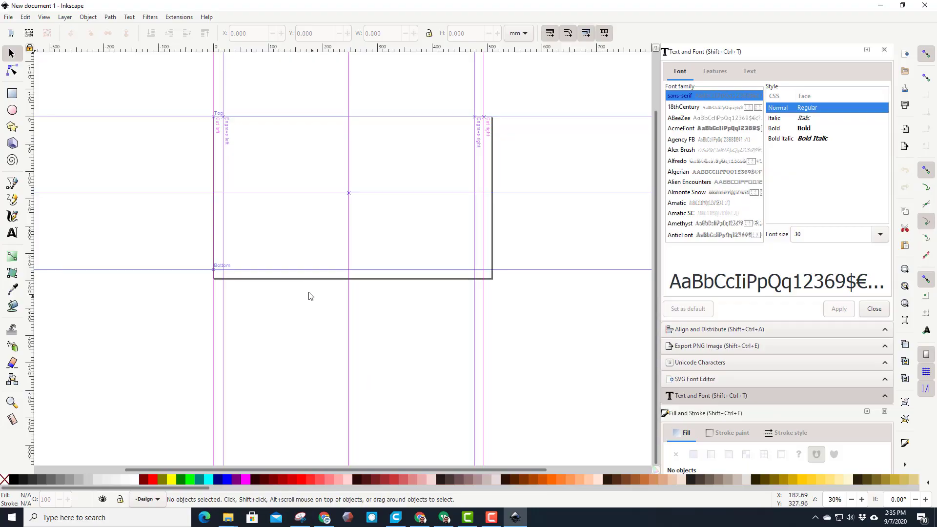
click(8, 17)
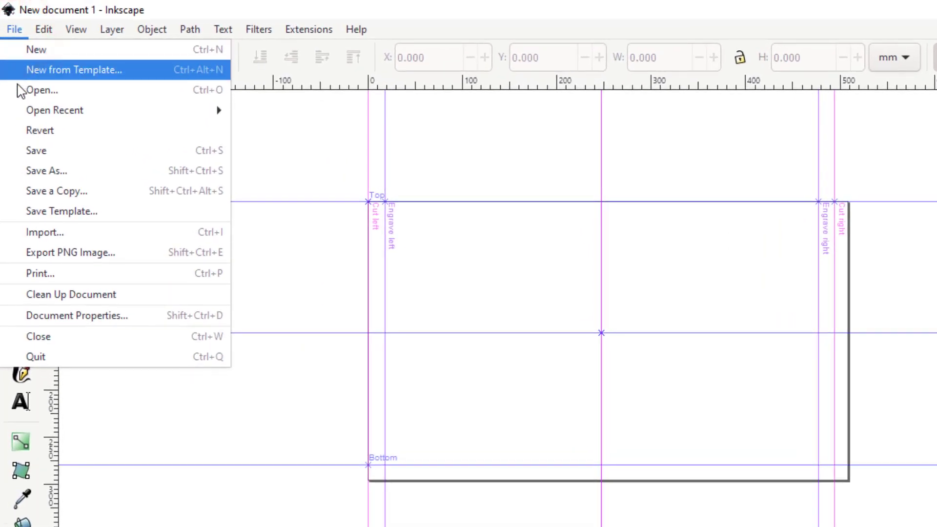
click(44, 91)
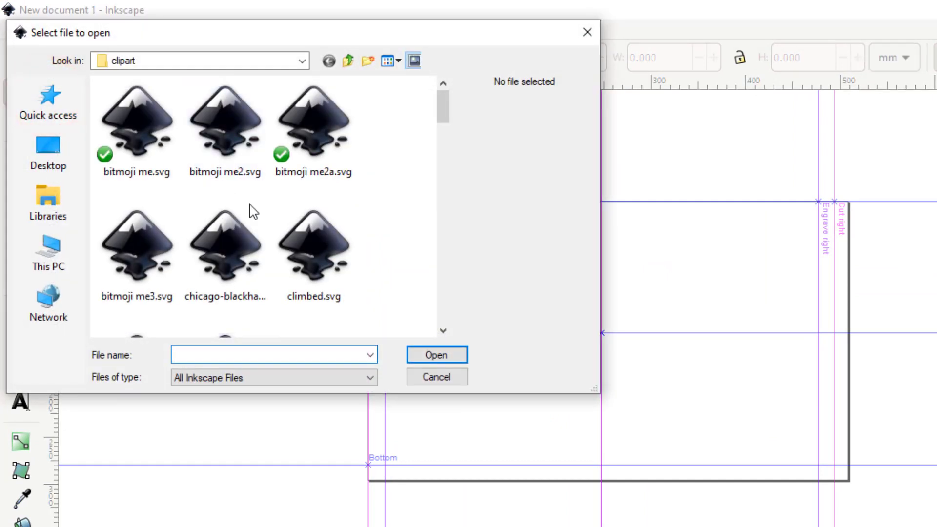
double_click(140, 244)
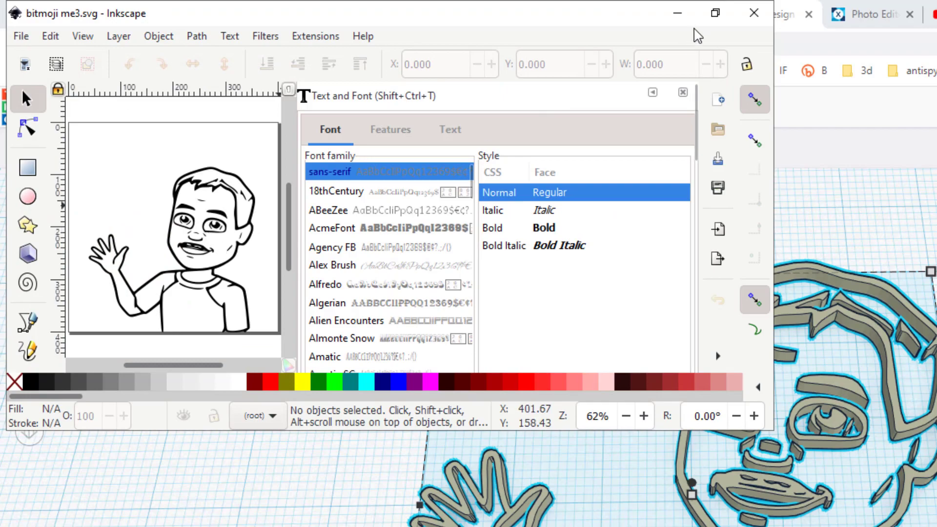
click(653, 11)
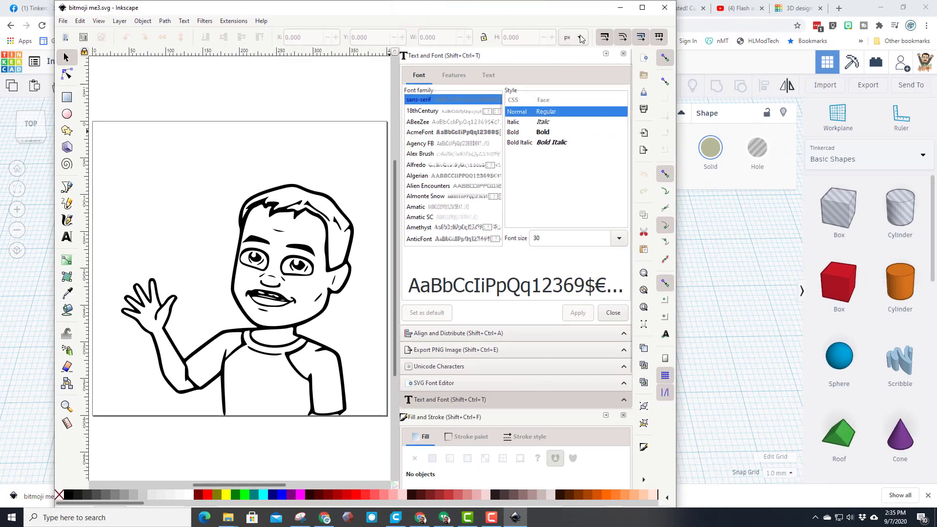
click(642, 8)
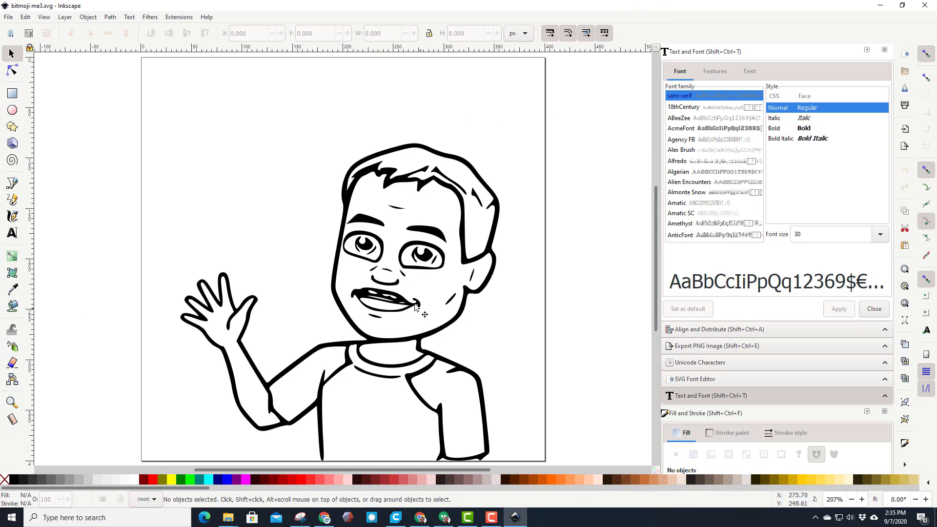
click(409, 228)
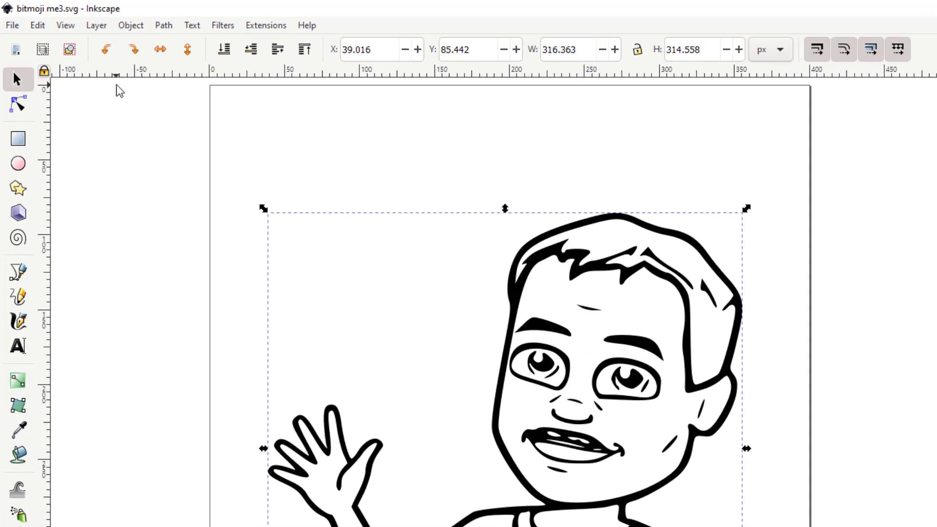
click(93, 18)
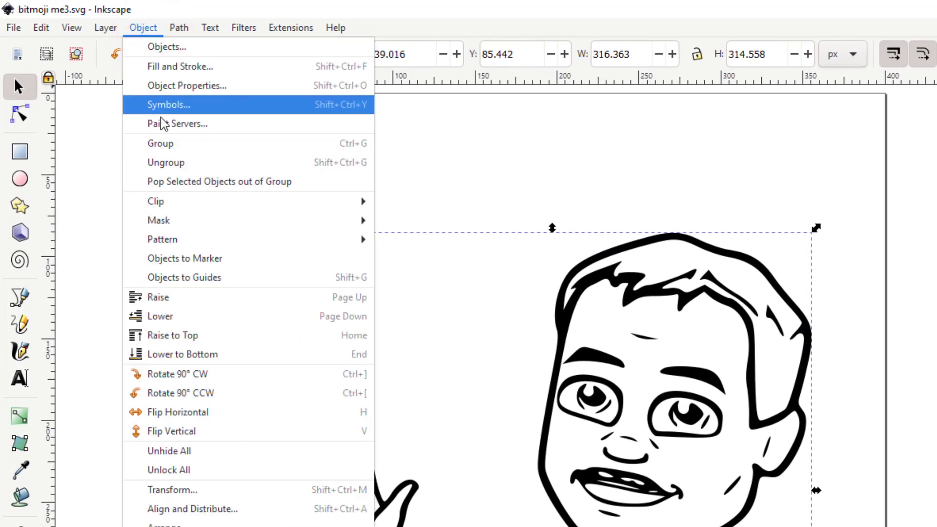
click(167, 162)
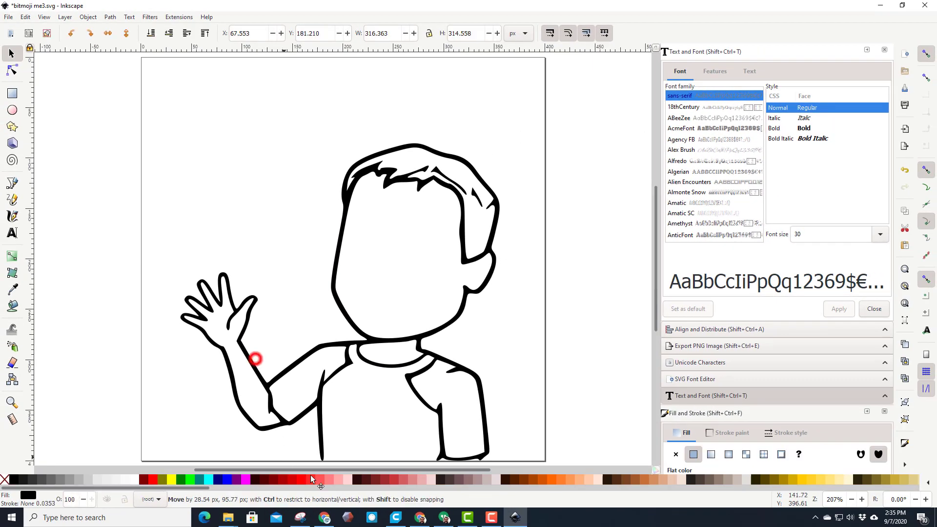
mouse_move(305, 438)
mouse_down()
mouse_move(397, 526)
mouse_move(300, 411)
mouse_up()
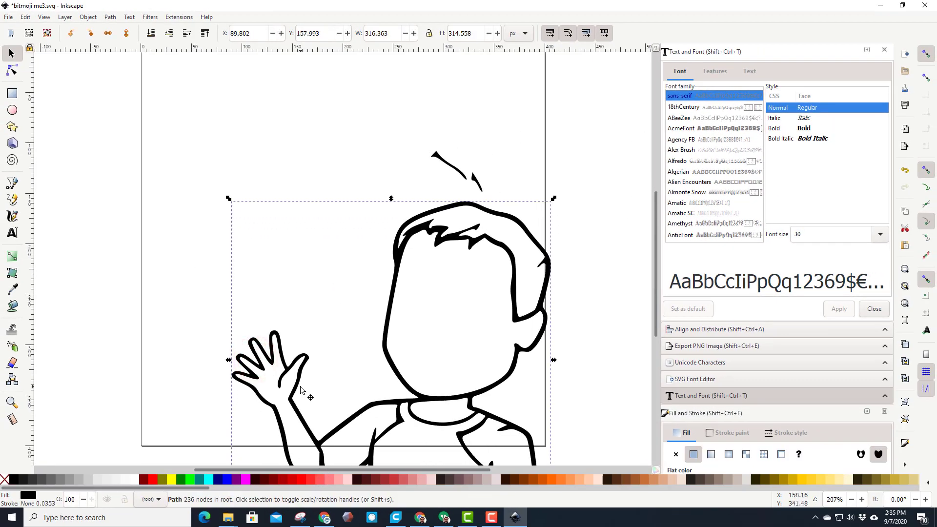
key(Delete)
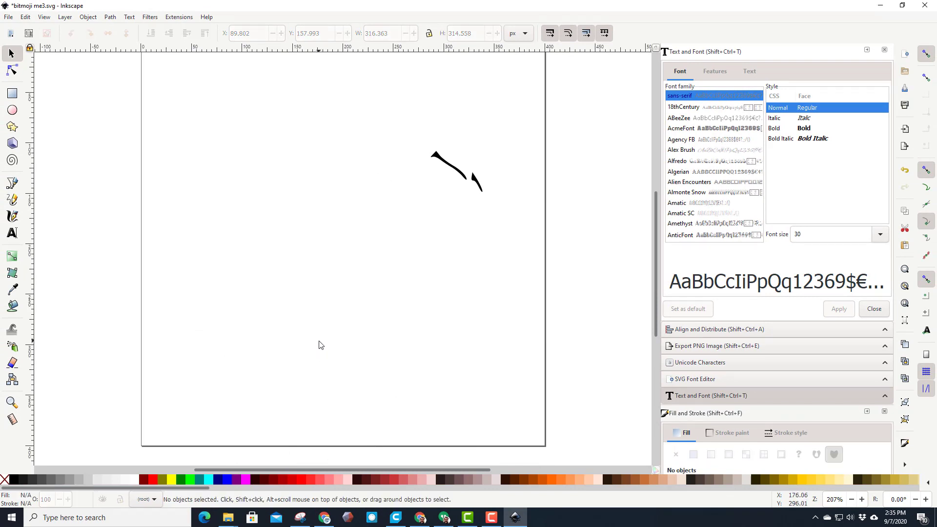
key(ctrl+z)
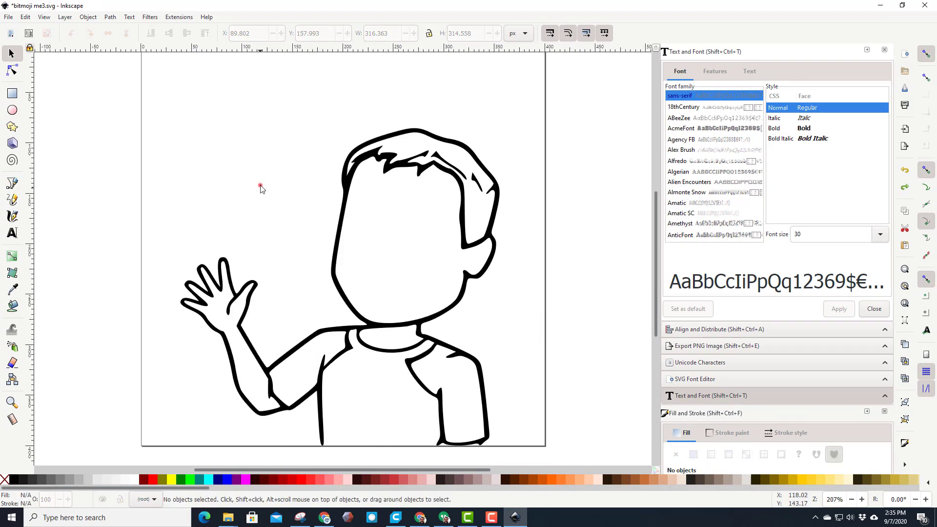
drag(271, 138, 544, 234)
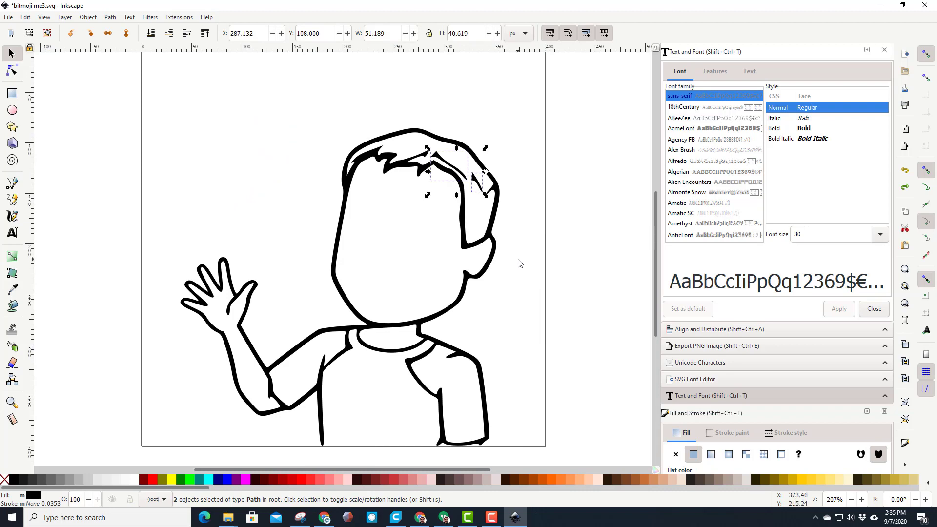
key(Escape)
click(182, 372)
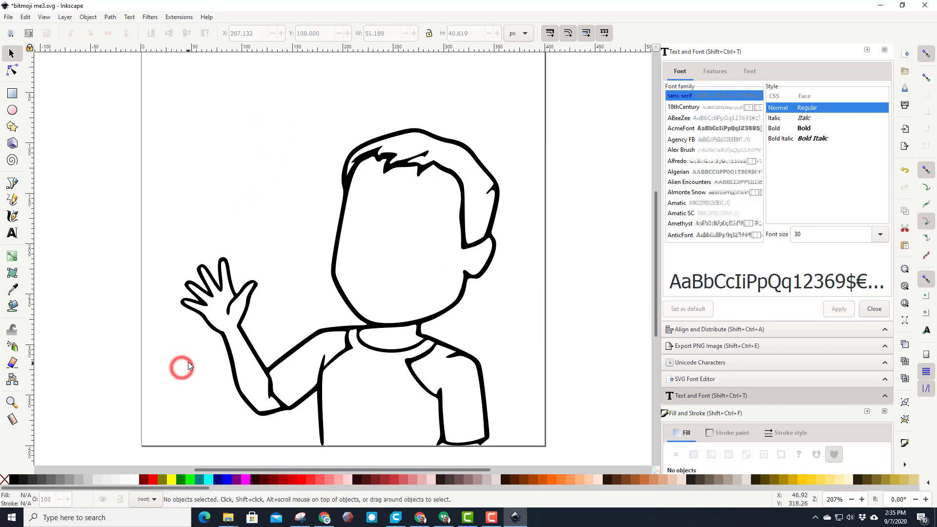
drag(182, 342, 360, 449)
Break Apart the outline drawing and move the outer silhouette aside
click(350, 182)
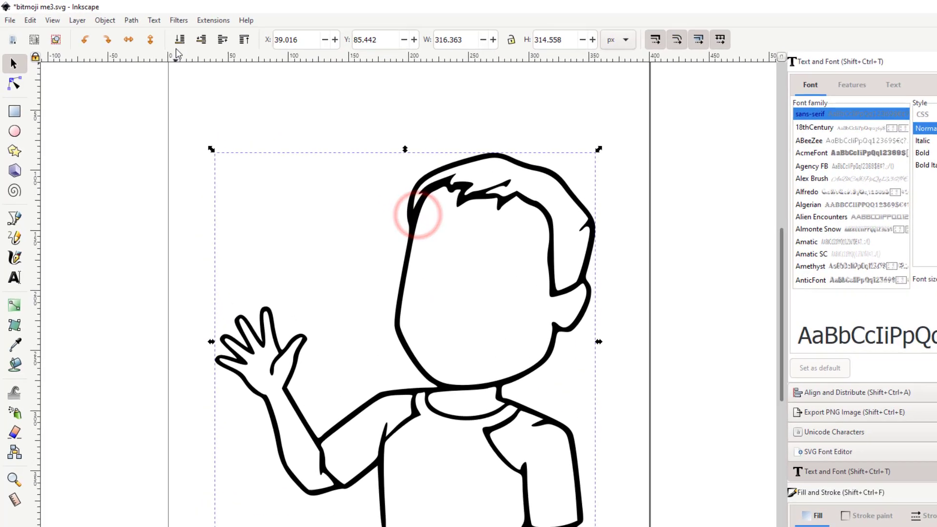
click(111, 18)
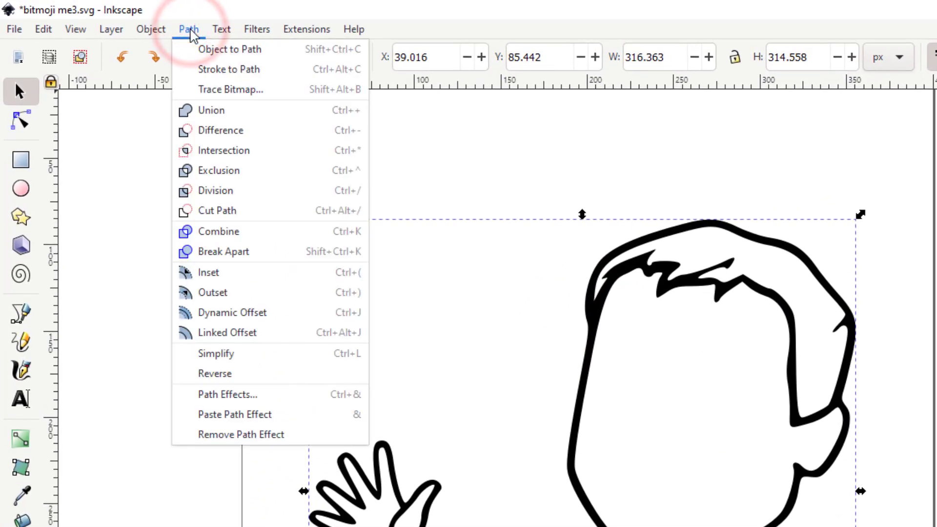
click(236, 253)
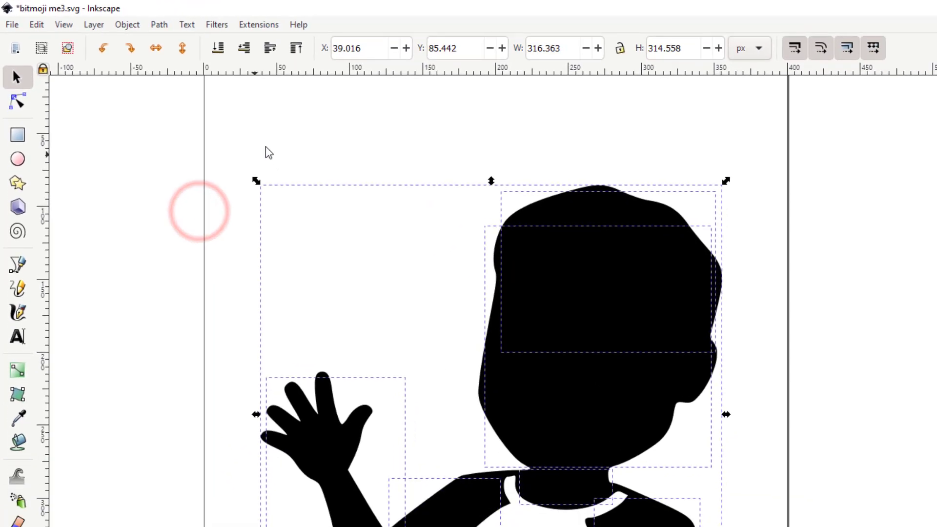
click(378, 267)
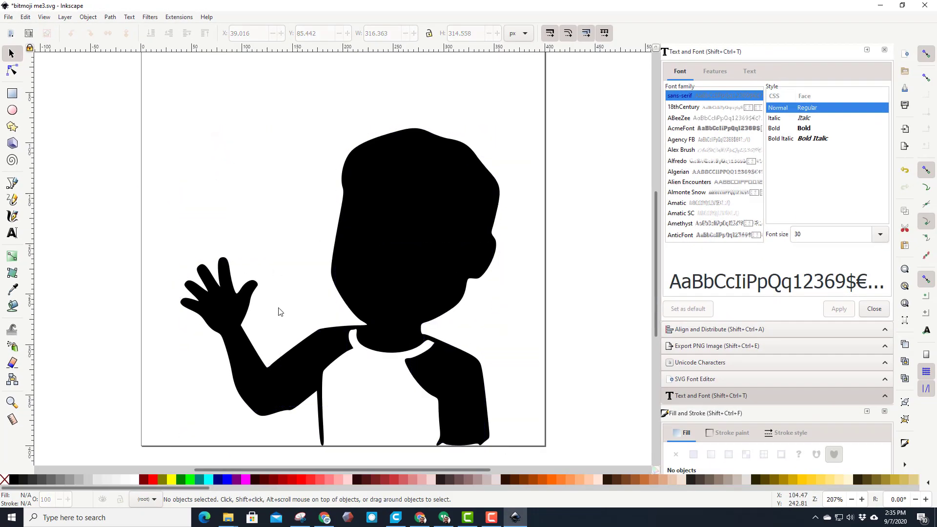
drag(366, 251, 196, 170)
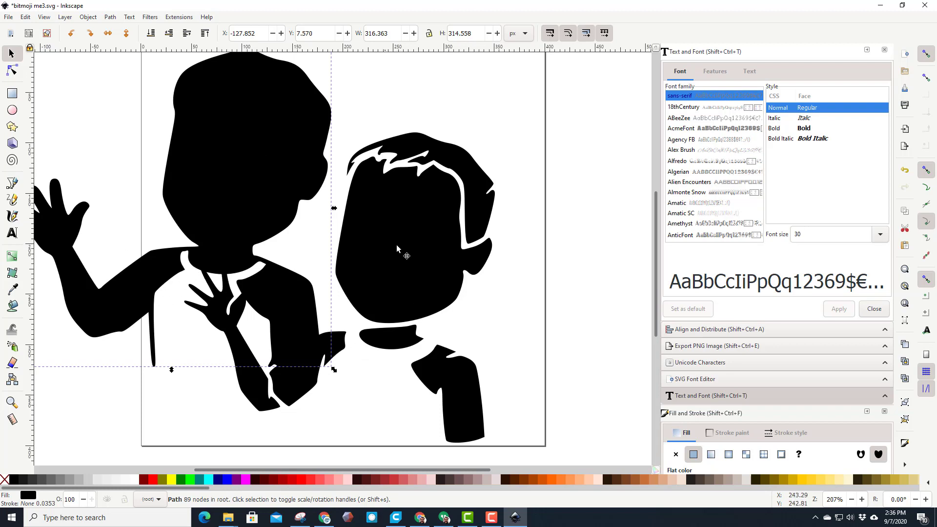
Delete the inner face, hair, collar, lower shirt and hand-tip pieces
click(414, 222)
key(Delete)
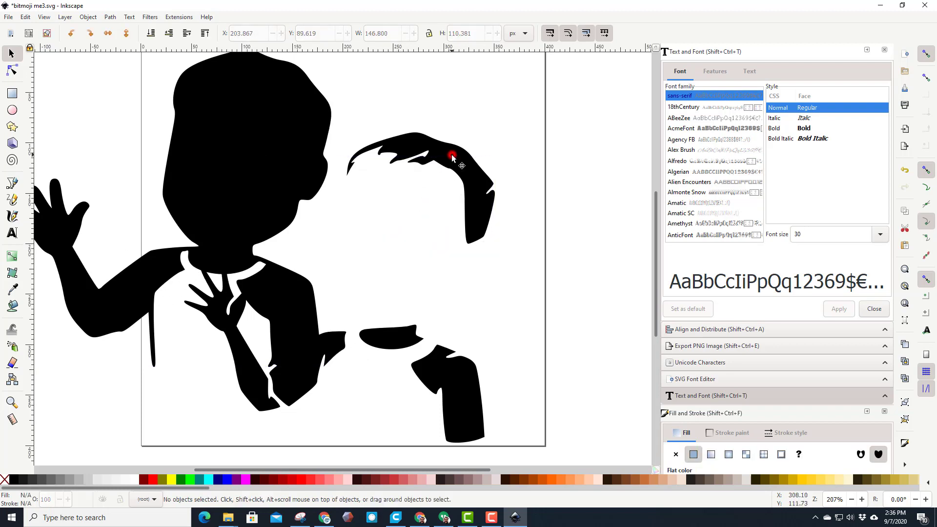
click(452, 156)
key(Delete)
click(401, 335)
key(Delete)
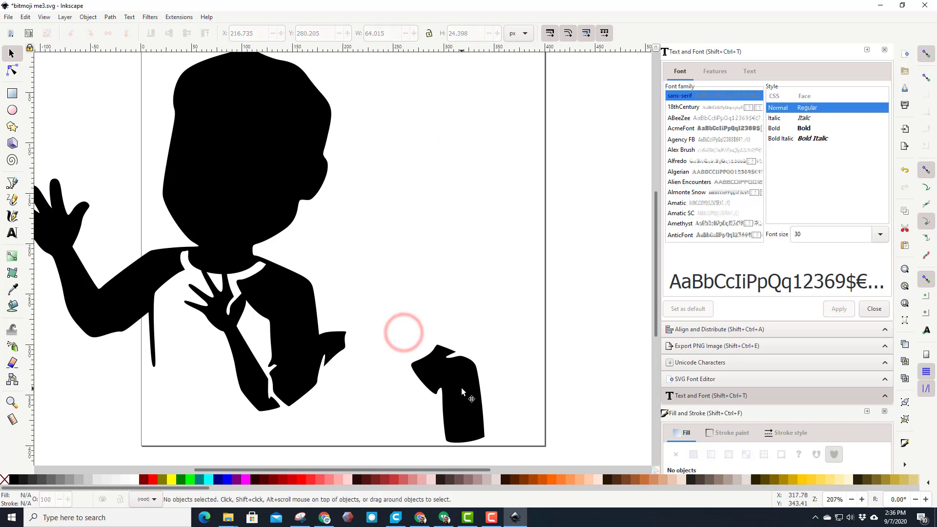
click(460, 388)
key(Delete)
click(342, 343)
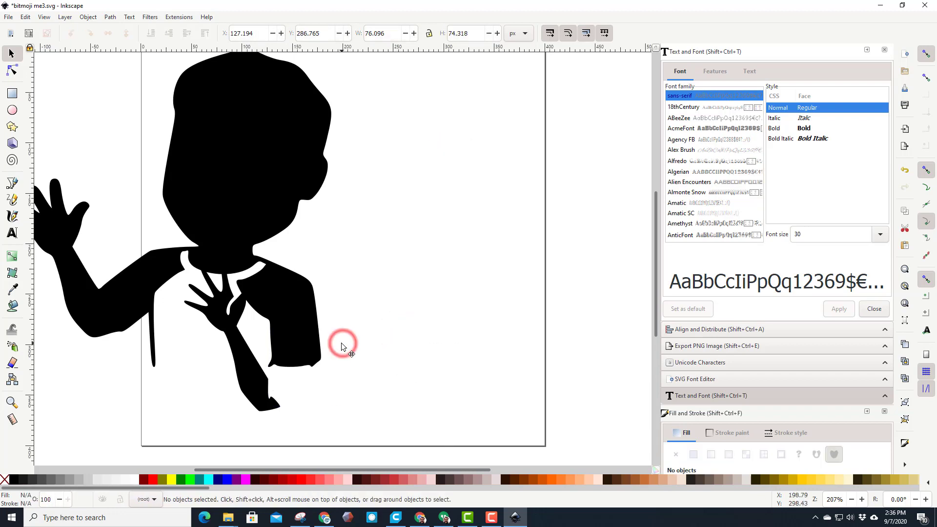
key(Delete)
Delete the leftover lower hand piece and move the silhouette back onto the page
drag(286, 301, 476, 322)
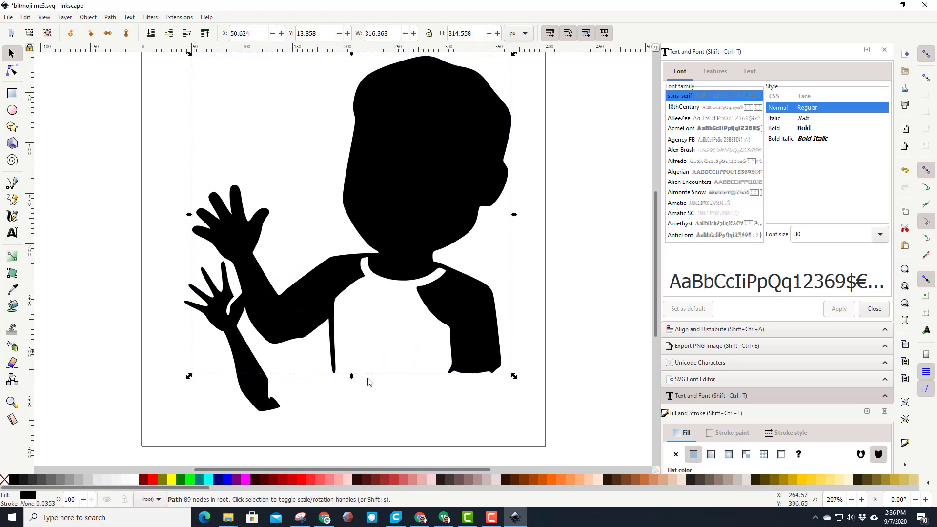
click(256, 392)
key(Delete)
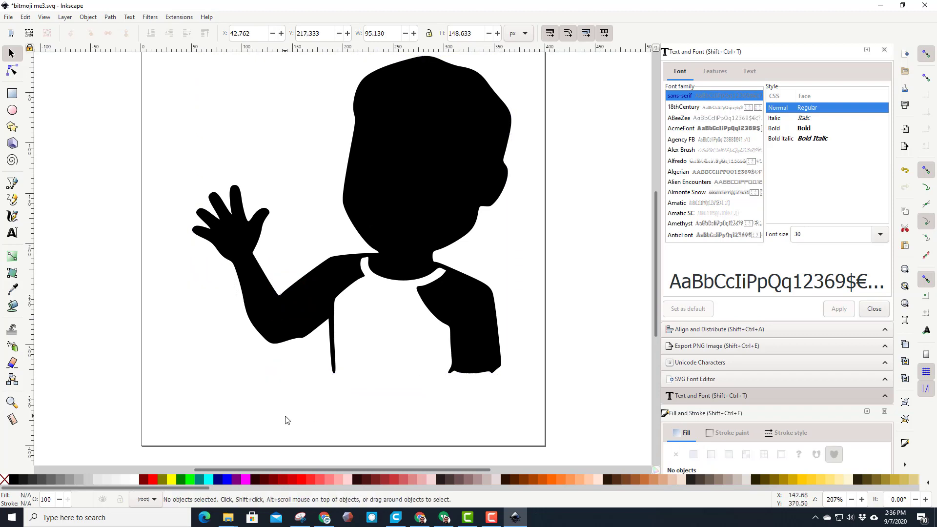
drag(314, 303, 268, 373)
Give the black silhouette a red stroke and remove its fill
click(338, 397)
click(368, 247)
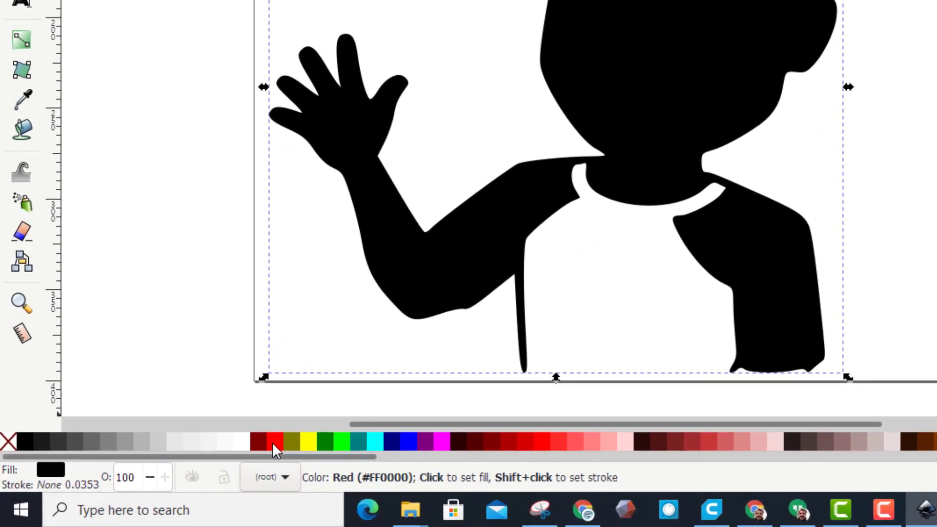
right_click(153, 480)
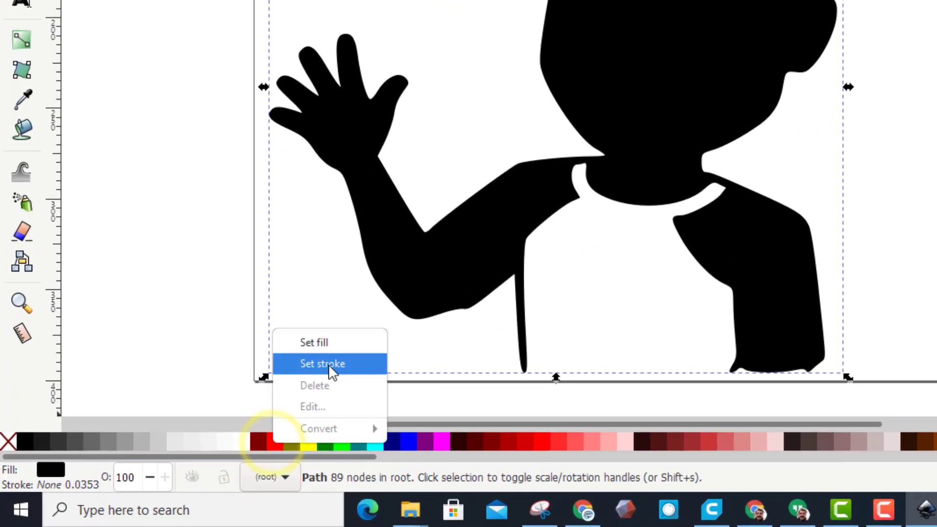
click(329, 364)
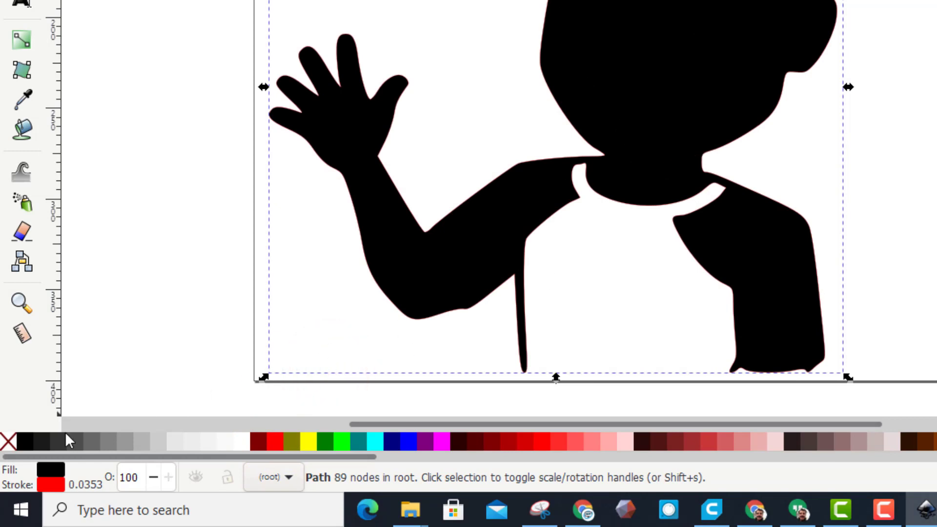
click(9, 443)
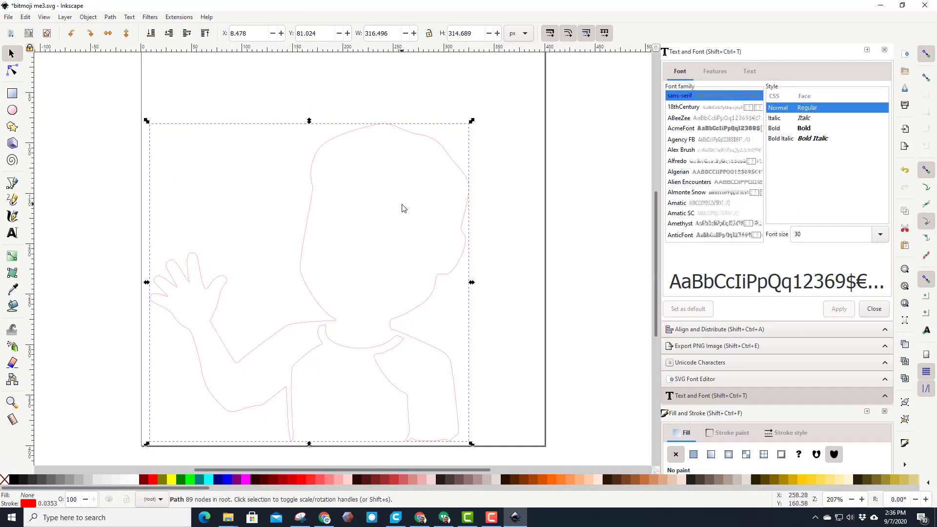
Delete the inner shirt-line and neck nodes where the arm joins the shirt
click(14, 70)
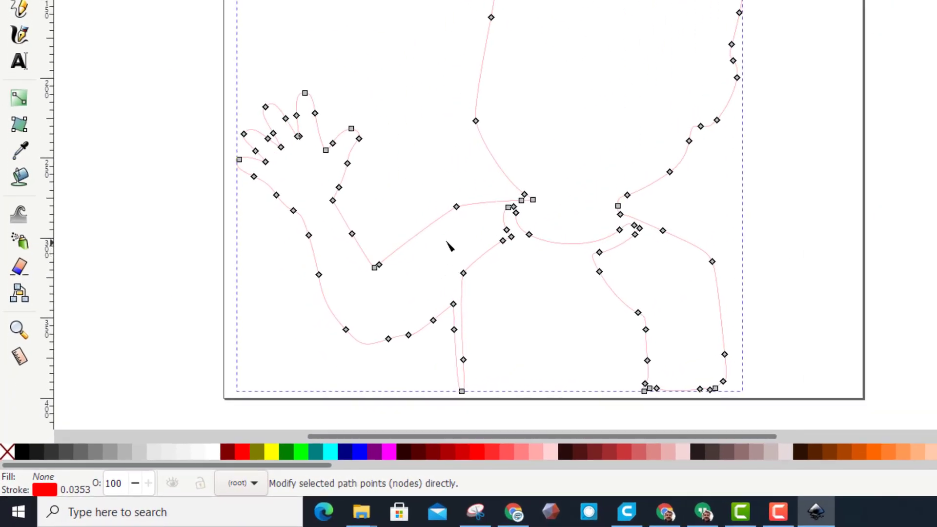
drag(283, 347, 345, 379)
drag(544, 291, 651, 309)
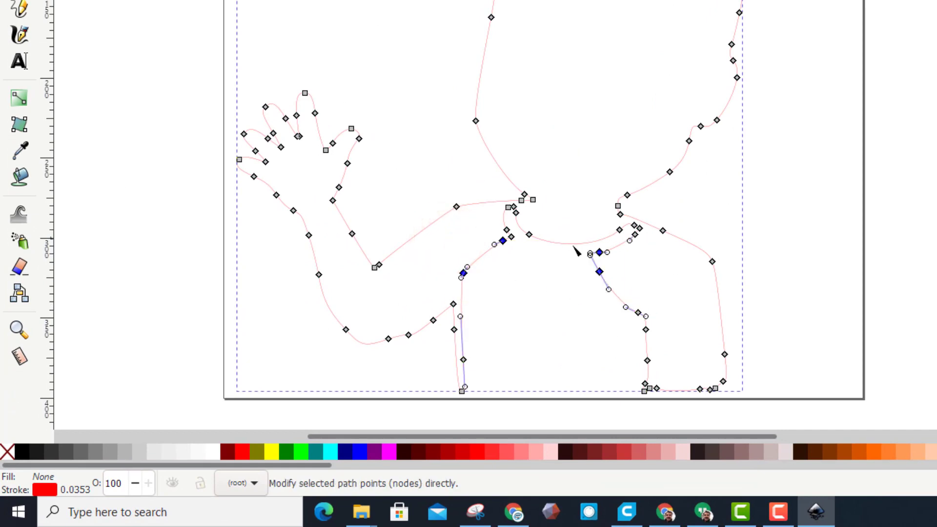
key(Delete)
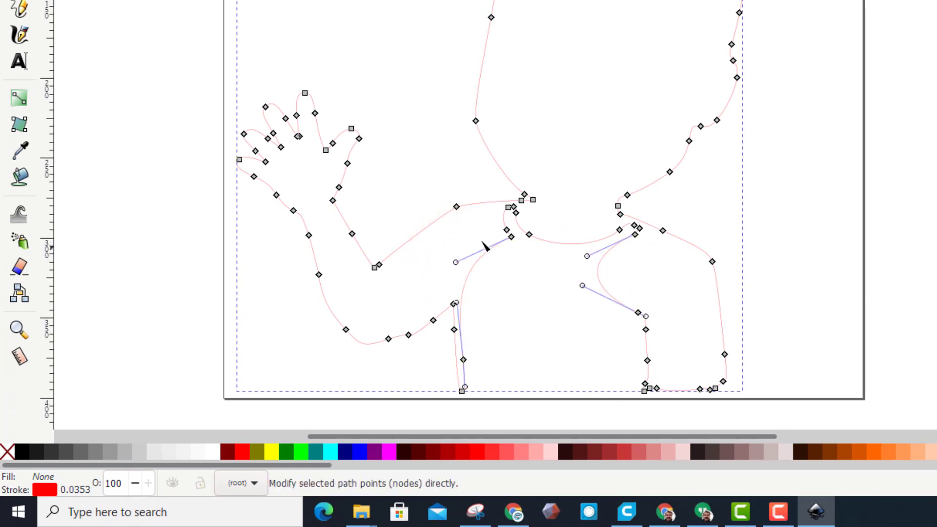
drag(474, 216, 673, 345)
key(Delete)
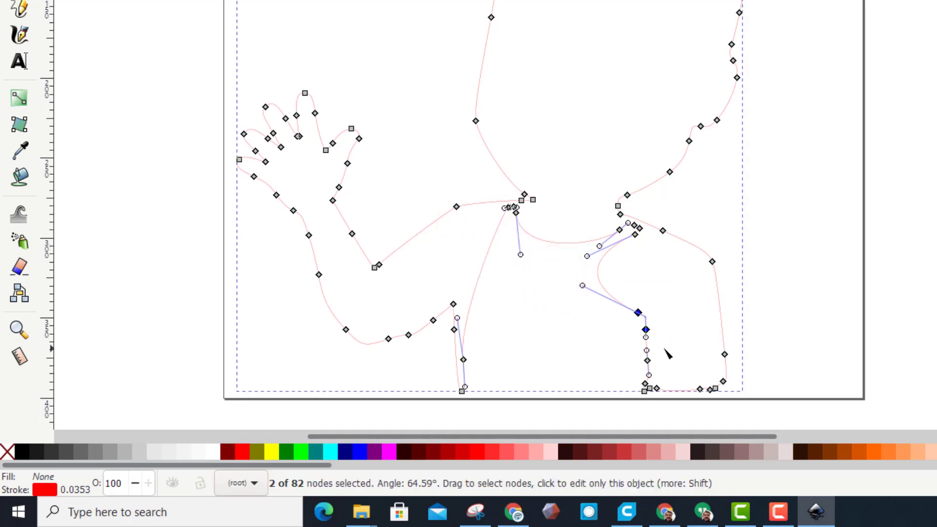
key(Delete)
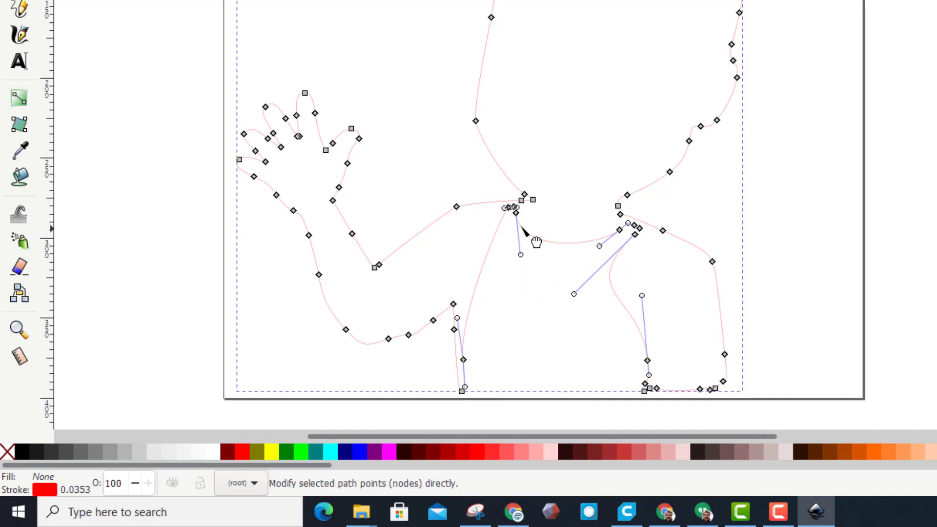
drag(511, 212, 532, 234)
key(Delete)
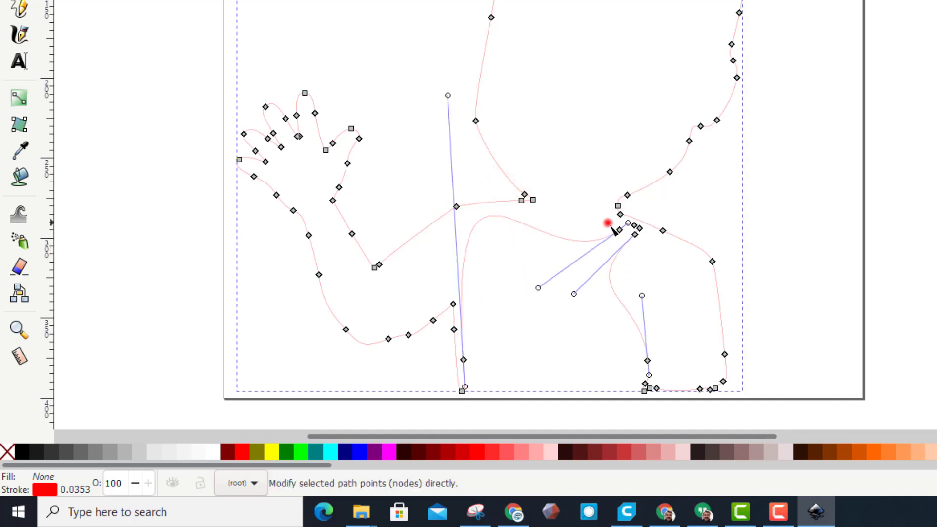
drag(616, 235, 642, 252)
key(Delete)
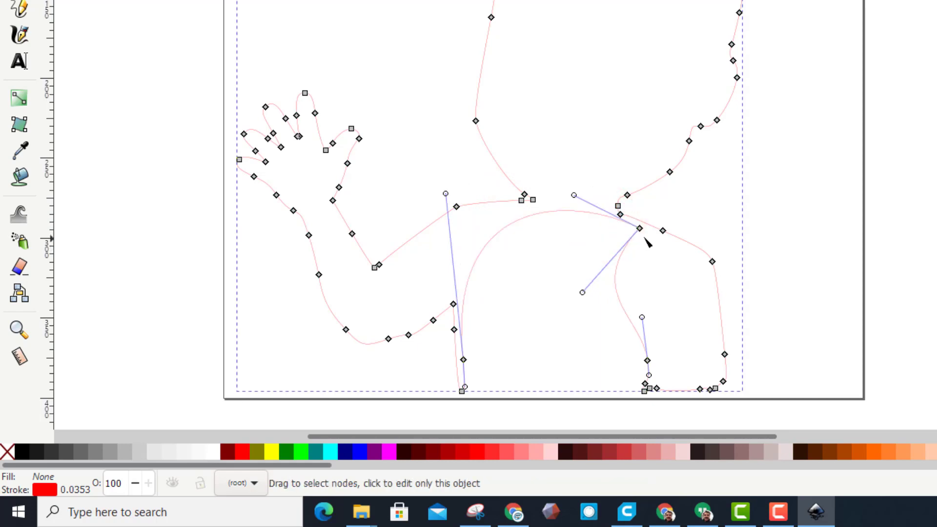
Remove the leftover inner nodes and flatten the outline's bottom edge into a straight line
click(639, 229)
key(Delete)
click(648, 364)
key(Delete)
click(465, 362)
key(Delete)
click(645, 384)
key(Delete)
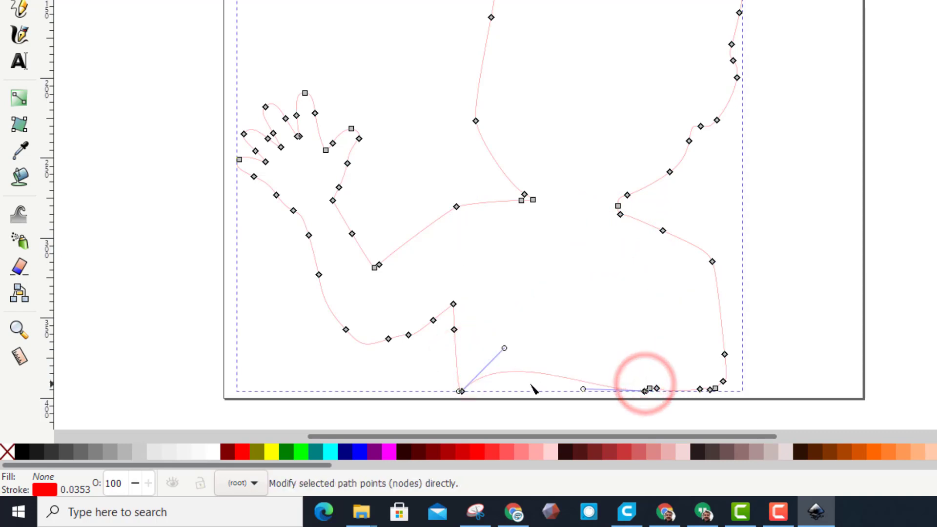
drag(505, 348, 583, 390)
click(571, 306)
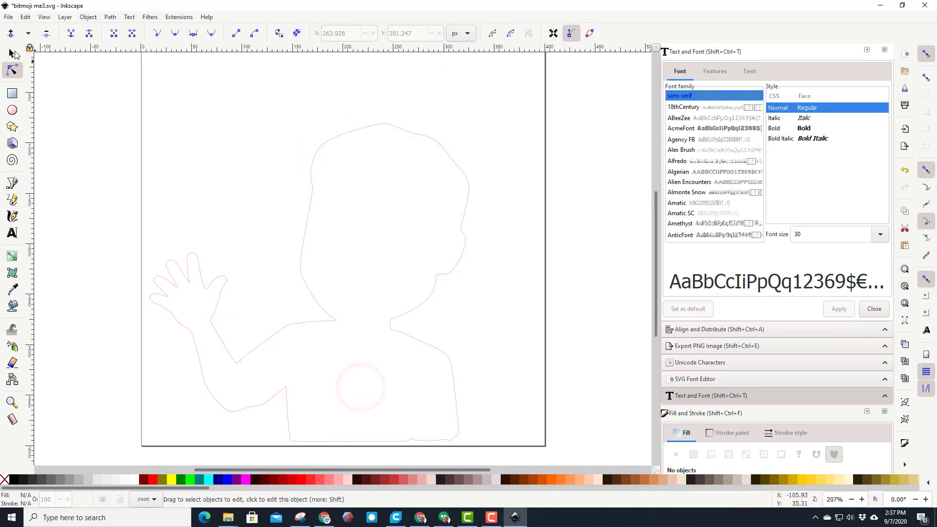
Save a copy of the red outline as bitmoji me3a.svg
click(12, 54)
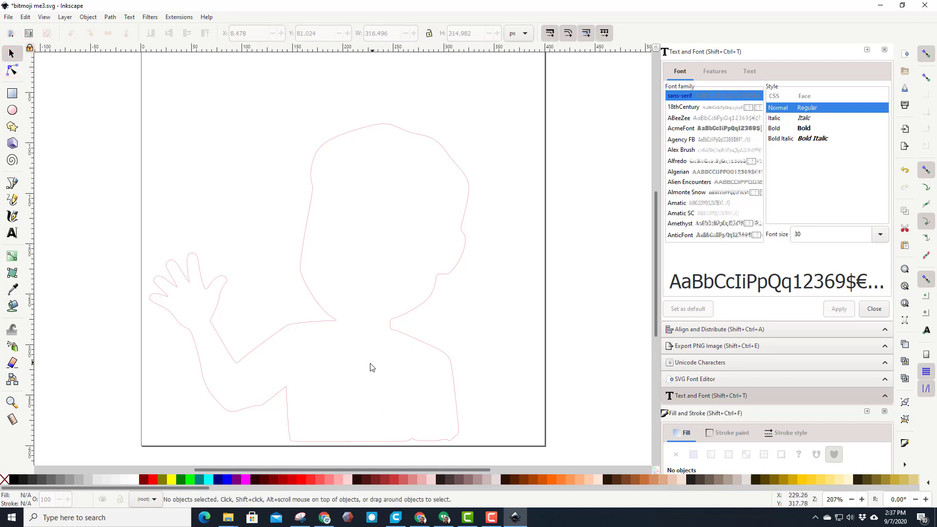
click(9, 16)
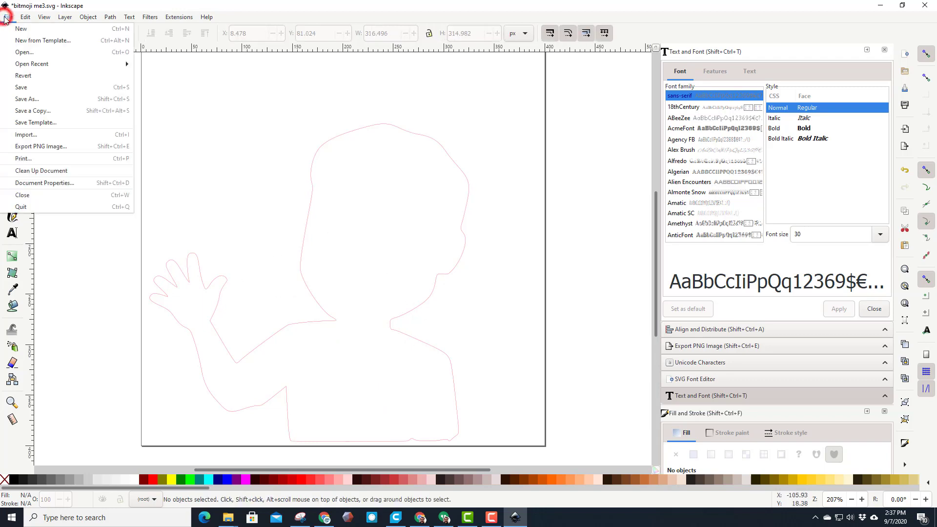
click(28, 97)
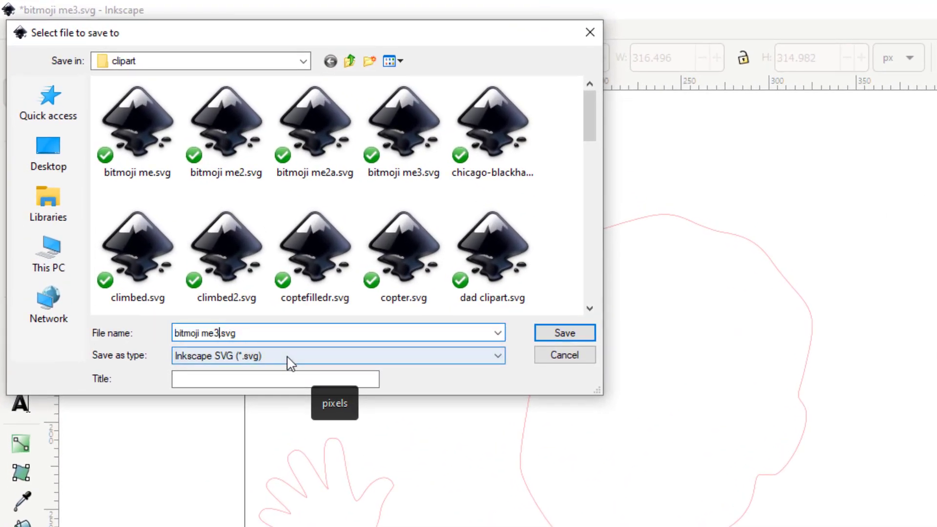
click(588, 330)
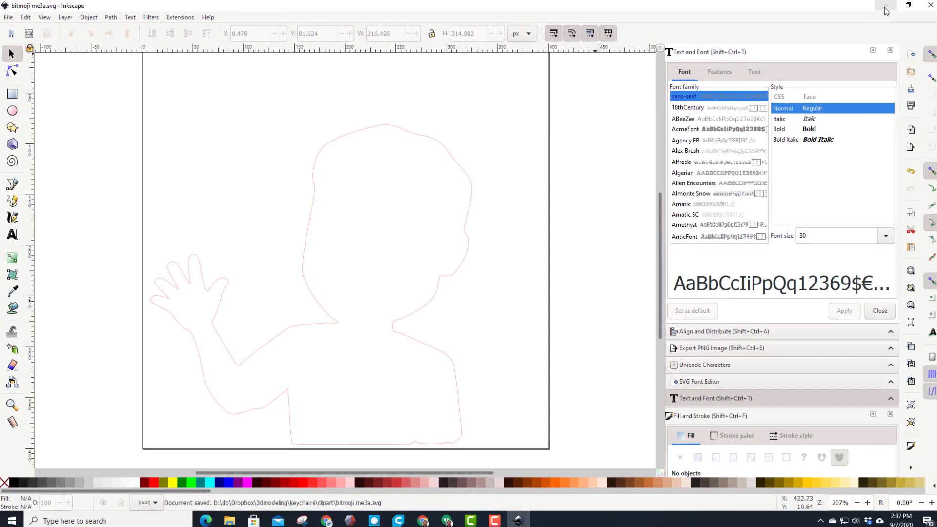
Import bitmoji me3a.svg into Tinkercad, centered on the art at 60 mm length
click(886, 7)
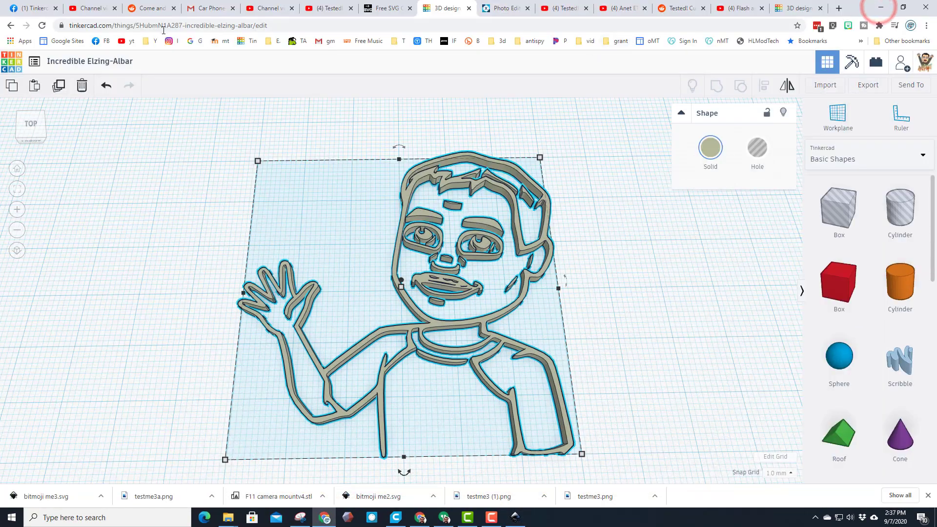
click(828, 88)
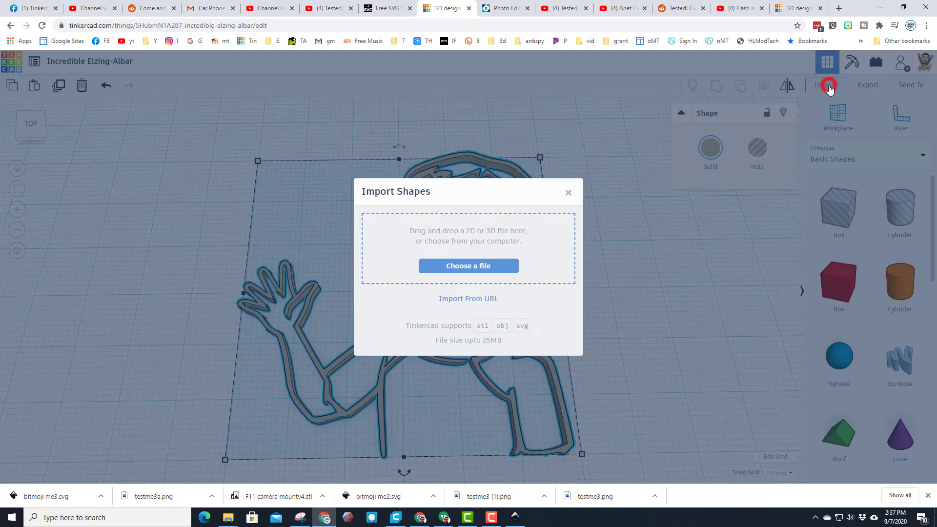
click(469, 267)
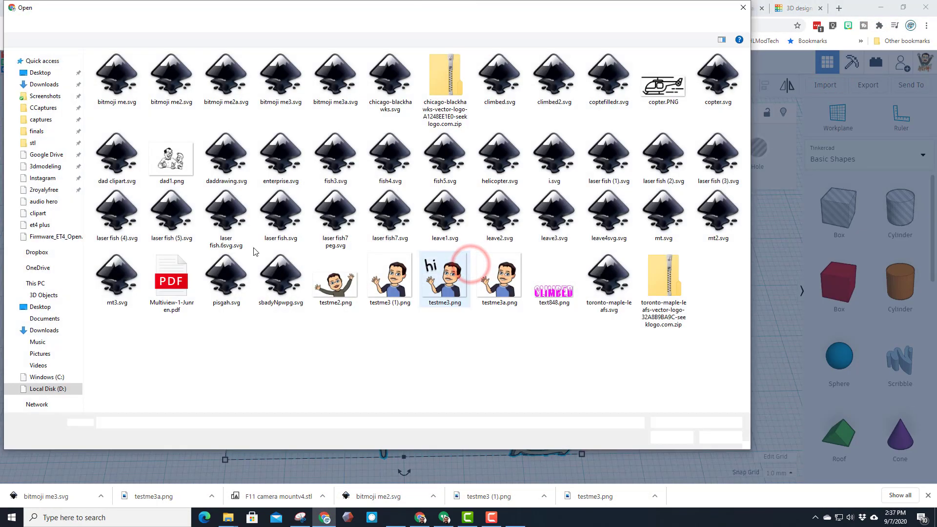
double_click(334, 88)
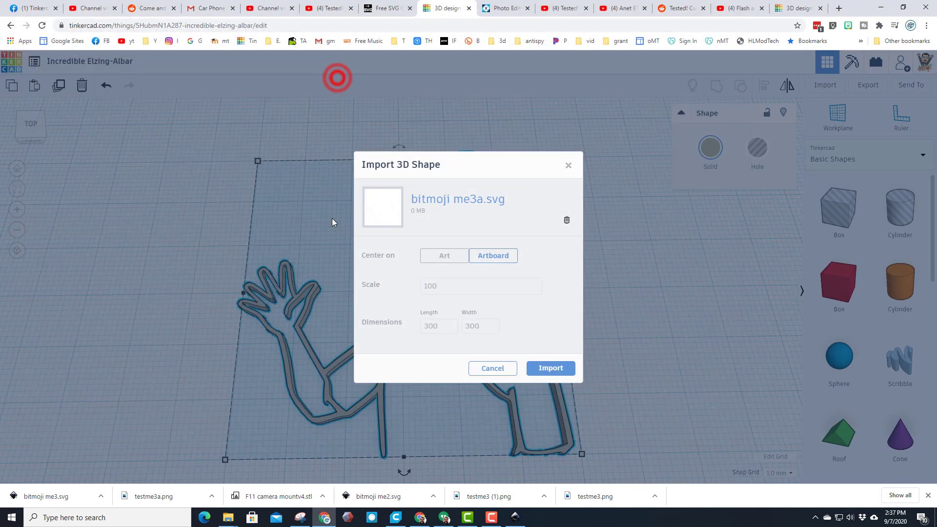
click(452, 256)
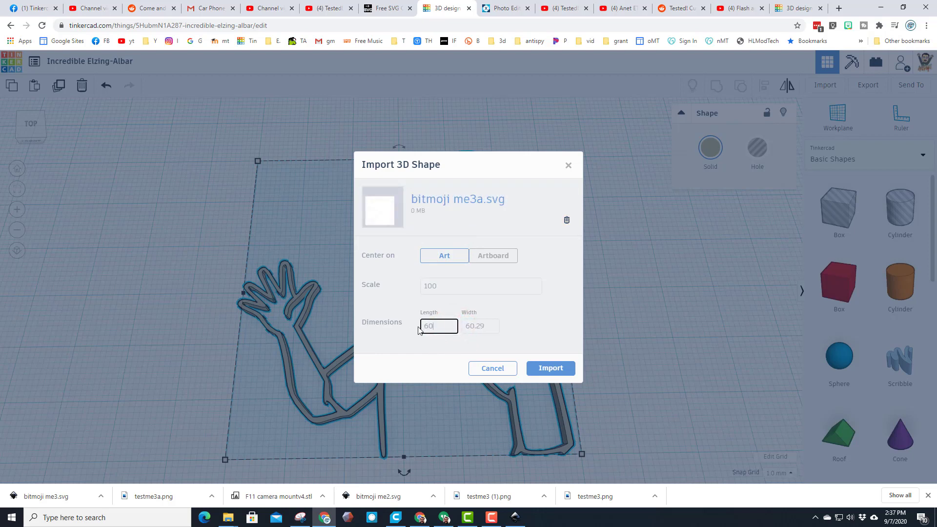
click(552, 369)
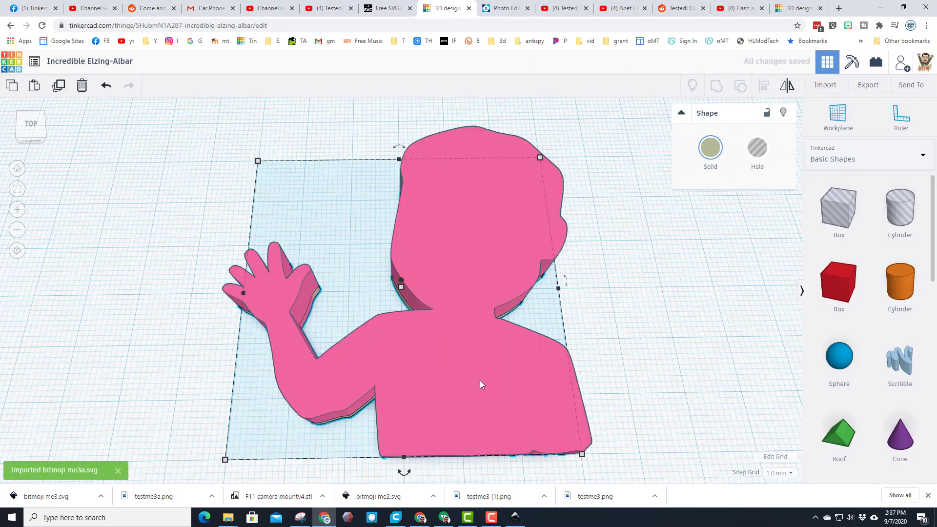
Set the pink silhouette's height to 1 mm
right_drag(424, 386, 452, 281)
click(462, 261)
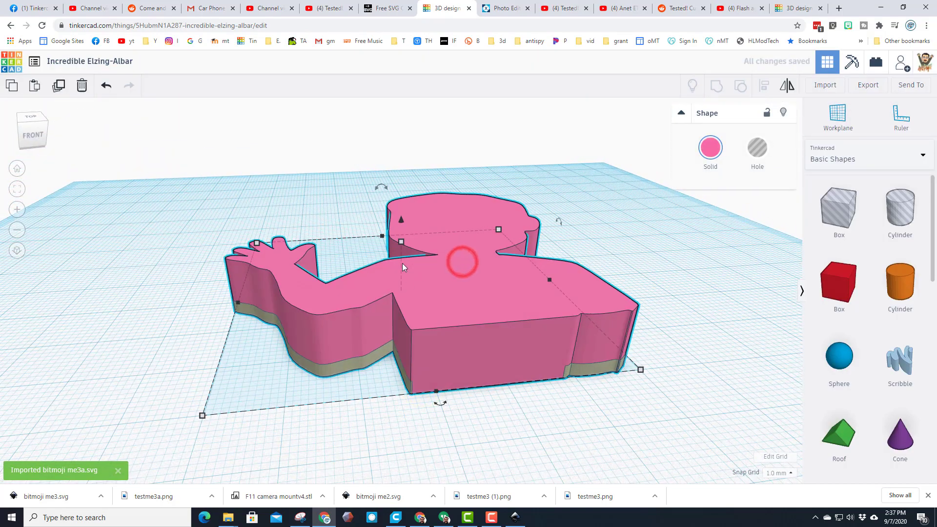
click(401, 242)
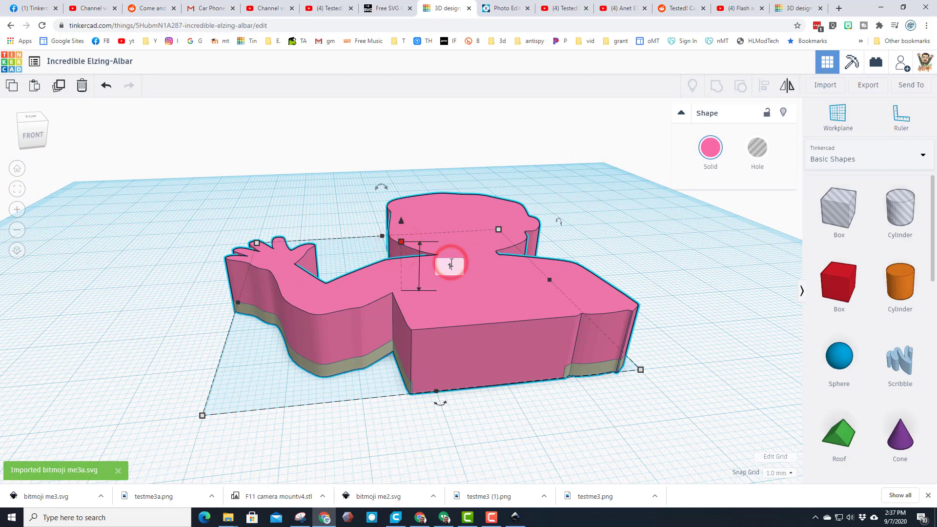
click(452, 265)
text(1)
key(Return)
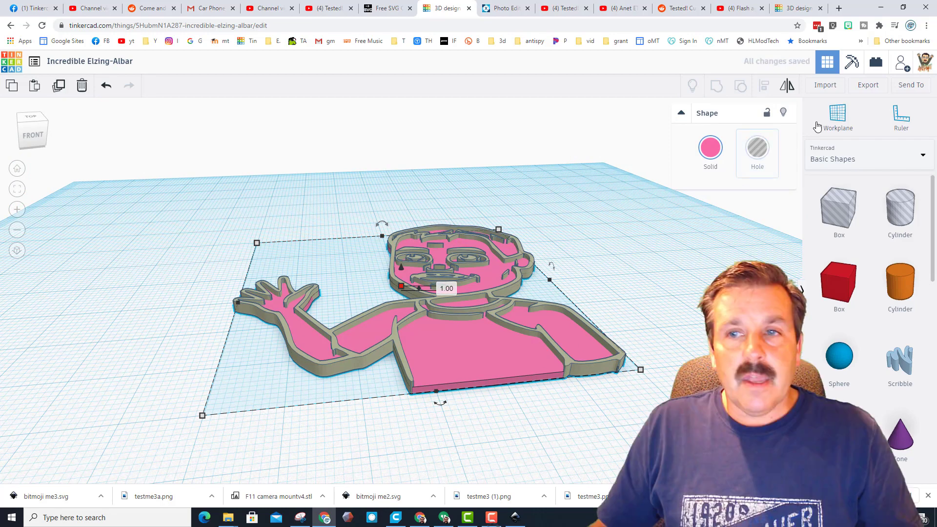
Place a workplane on the pink plate's top and drop the avatar outline onto it
click(838, 114)
click(473, 362)
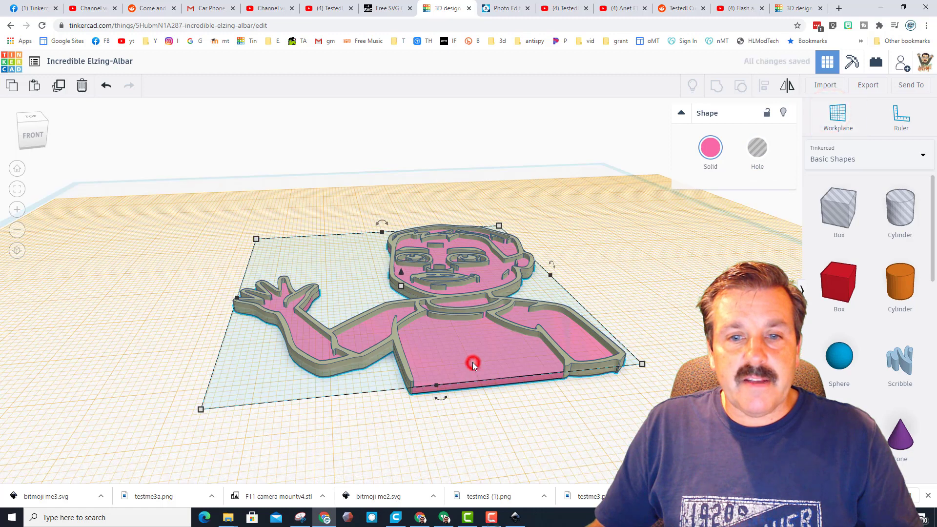
click(547, 336)
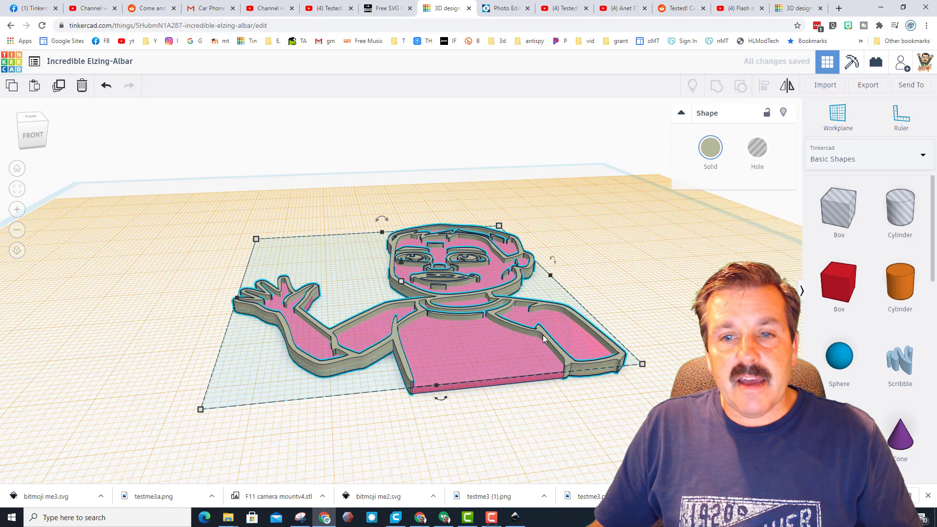
key(d)
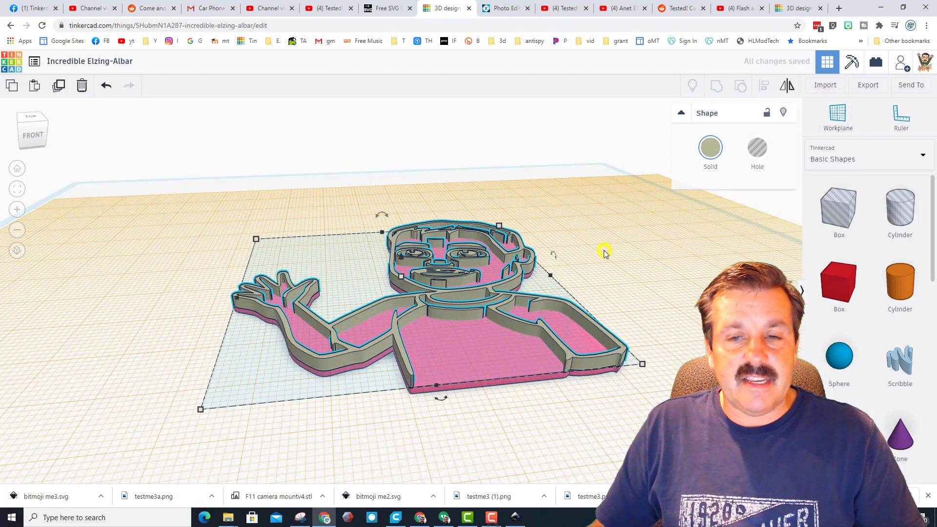
right_drag(636, 299, 575, 301)
scroll(313, 353, up, 2)
right_drag(312, 354, 472, 383)
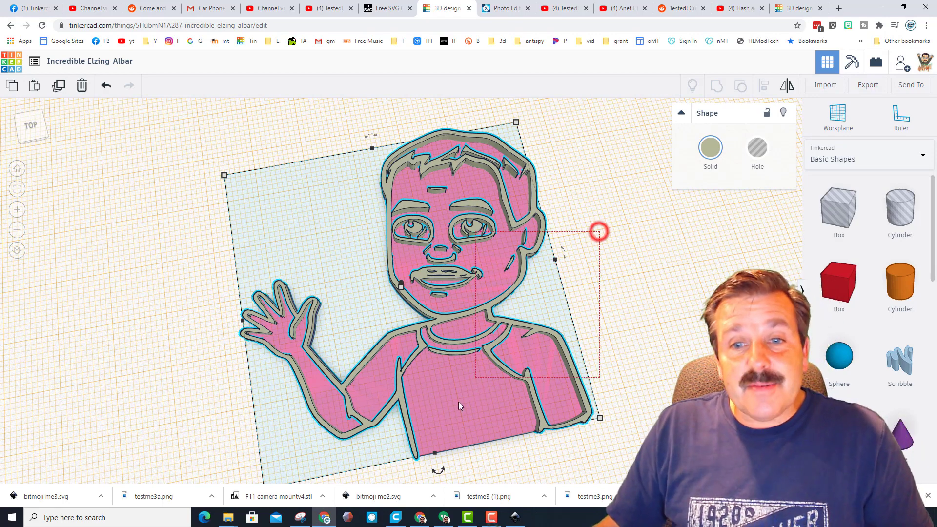
Group the outline and base, then add a 5 mm cylinder hole
drag(460, 405, 460, 403)
click(716, 86)
drag(896, 215, 513, 379)
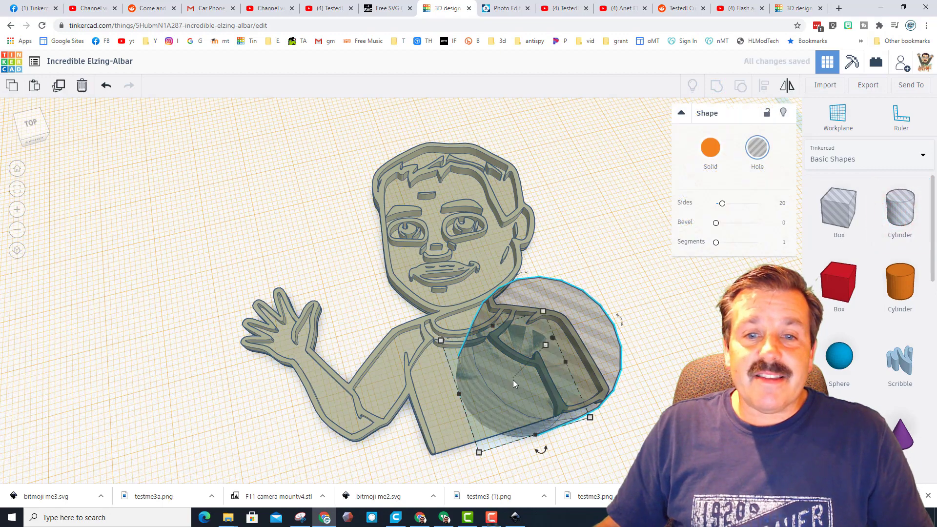
shift+drag(547, 345, 517, 367)
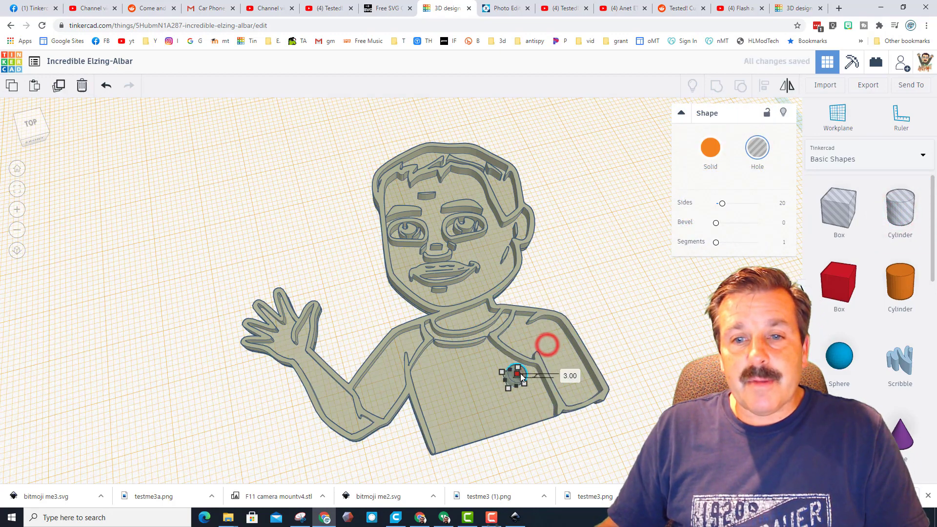
click(570, 374)
text(5)
key(Return)
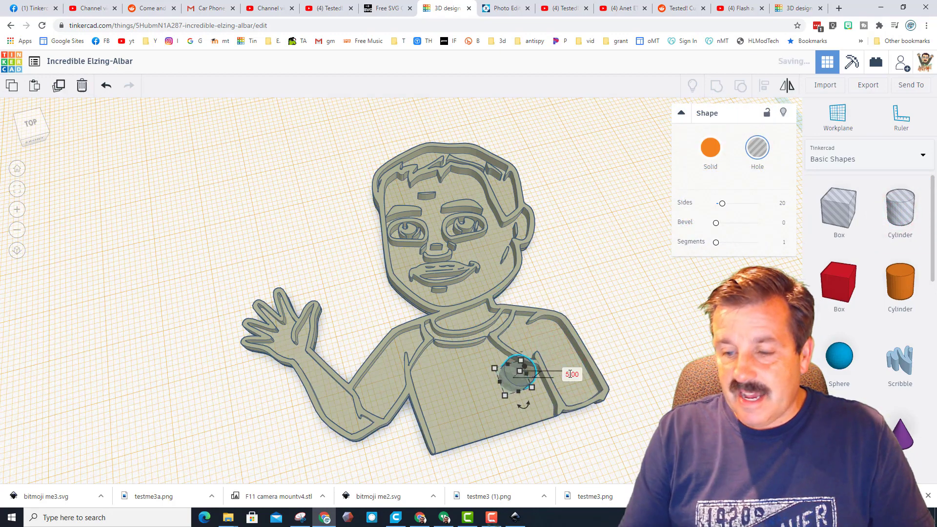
Move the hole to the lower body, sink it 2 mm, and group it with the figure
drag(520, 380, 461, 436)
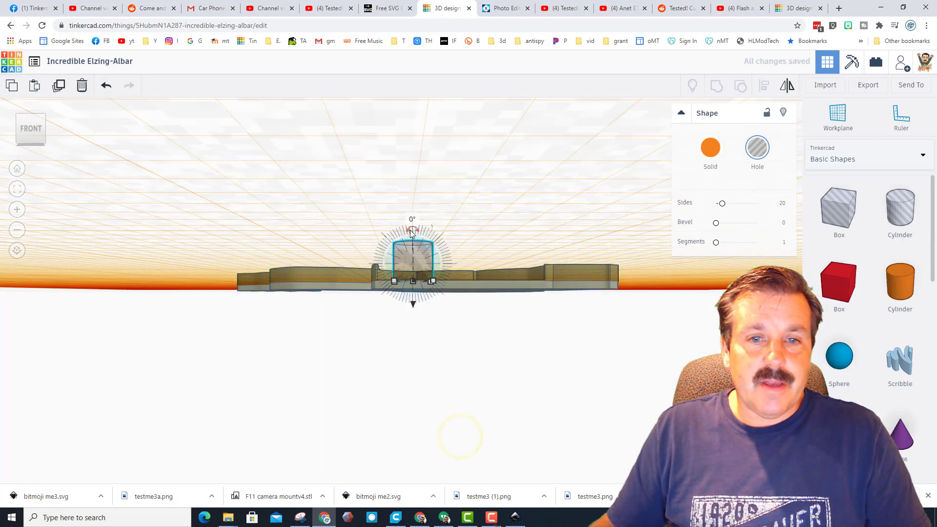
drag(414, 305, 412, 339)
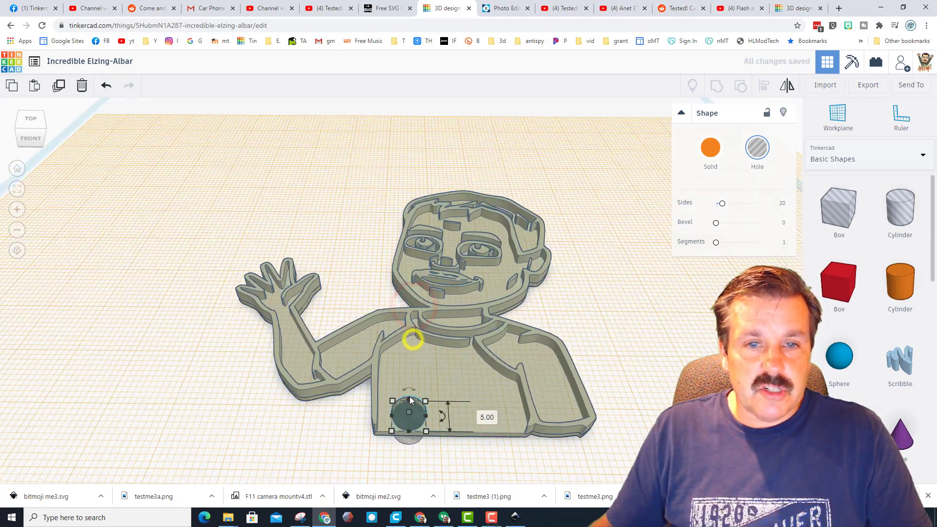
click(398, 426)
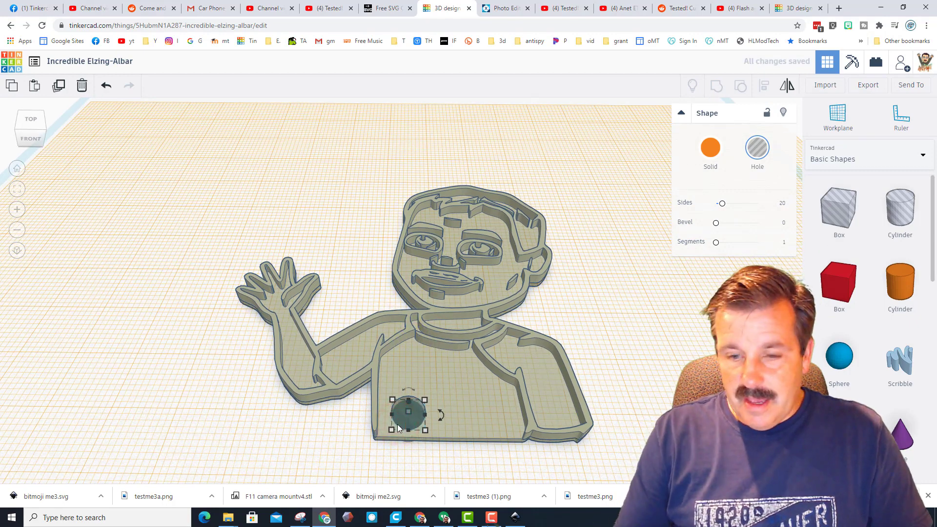
right_drag(396, 424, 303, 388)
shift+click(302, 388)
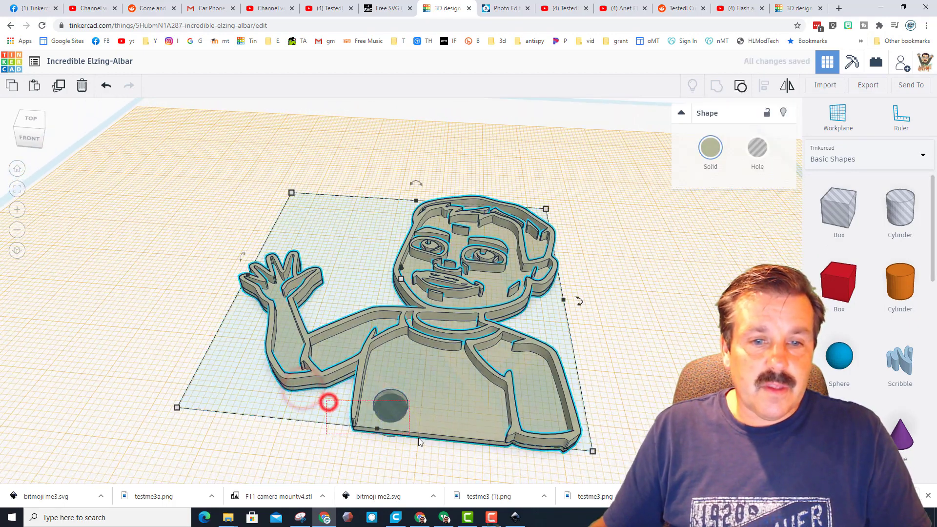
click(711, 87)
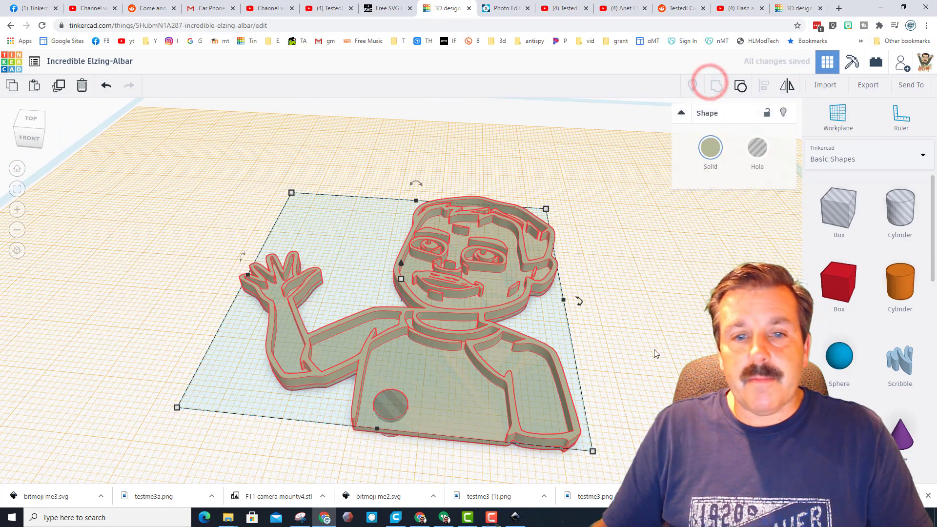
right_drag(179, 232, 259, 295)
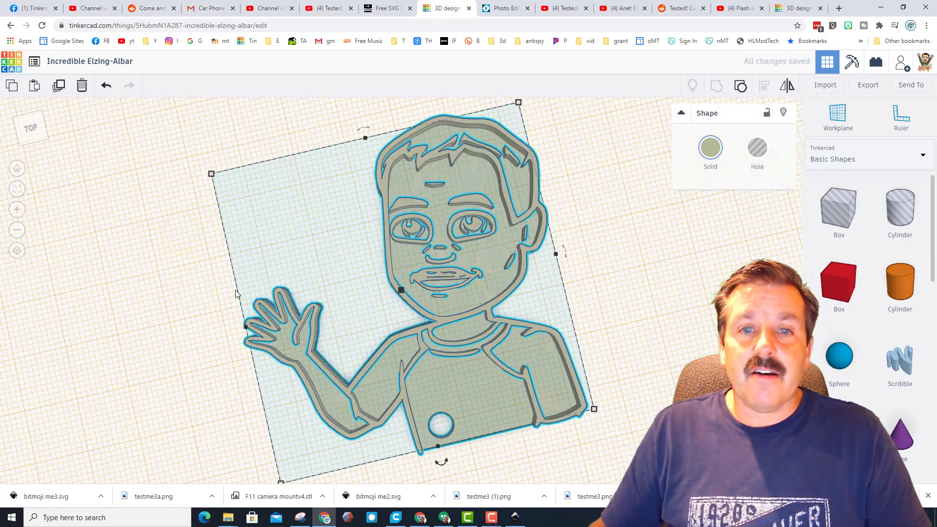
right_drag(600, 244, 646, 308)
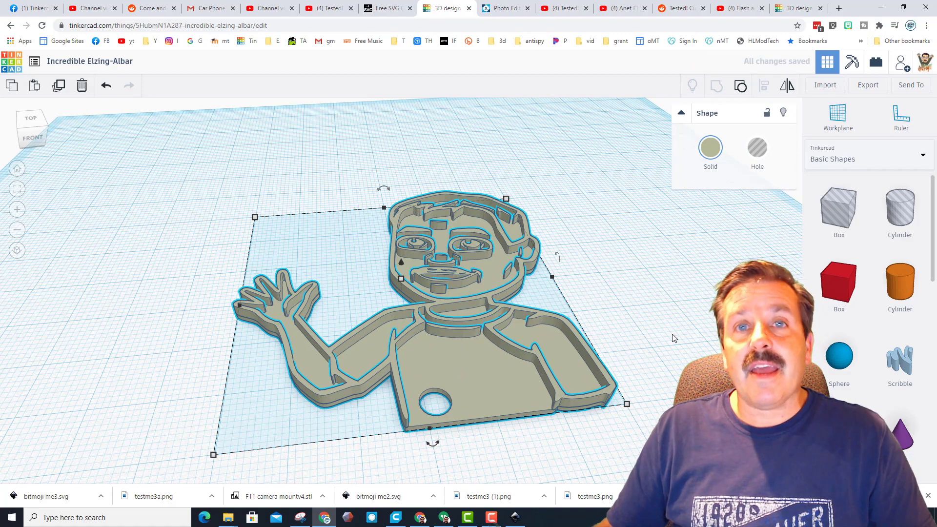